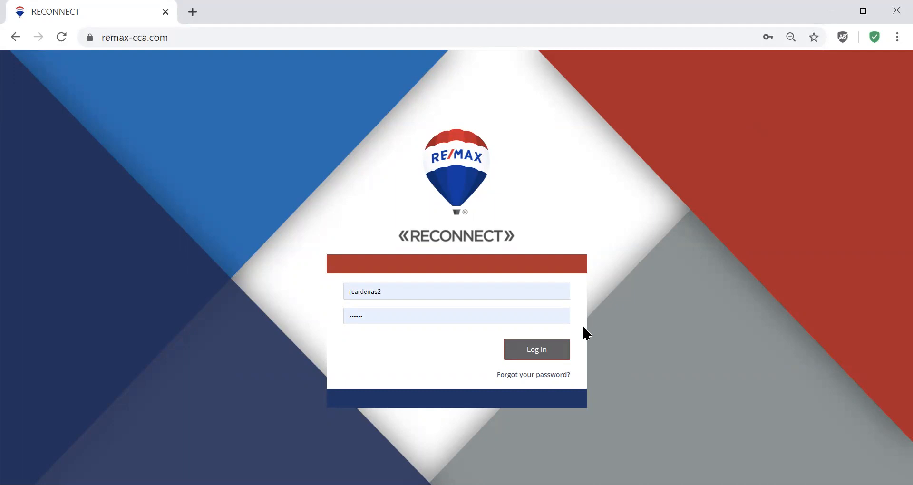
Log in to RECONNECT with the prefilled credentials and start adding a listing
click(559, 357)
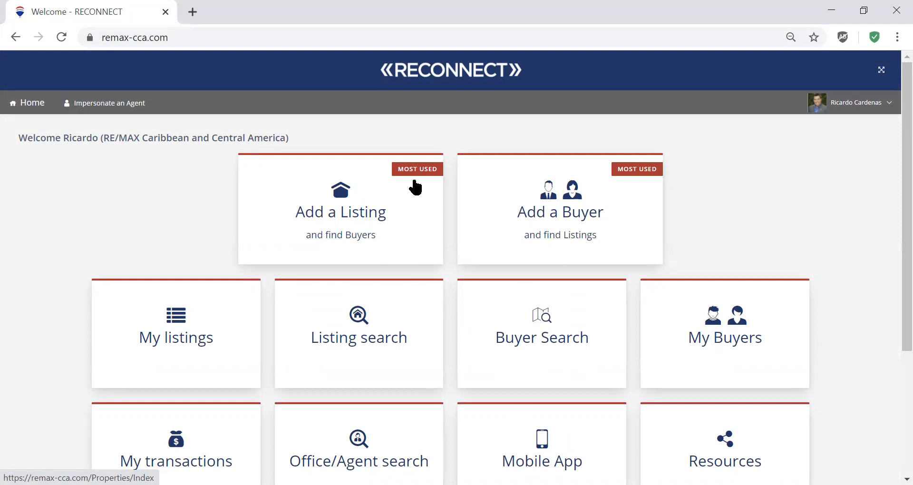
click(399, 214)
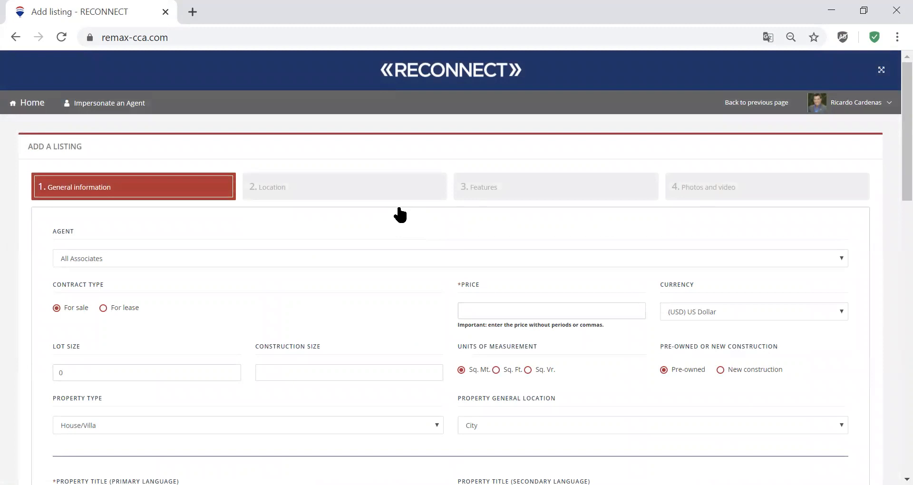
Assign the listing to the agent's own name instead of All Associates and set the price to 1000000
click(790, 256)
click(322, 304)
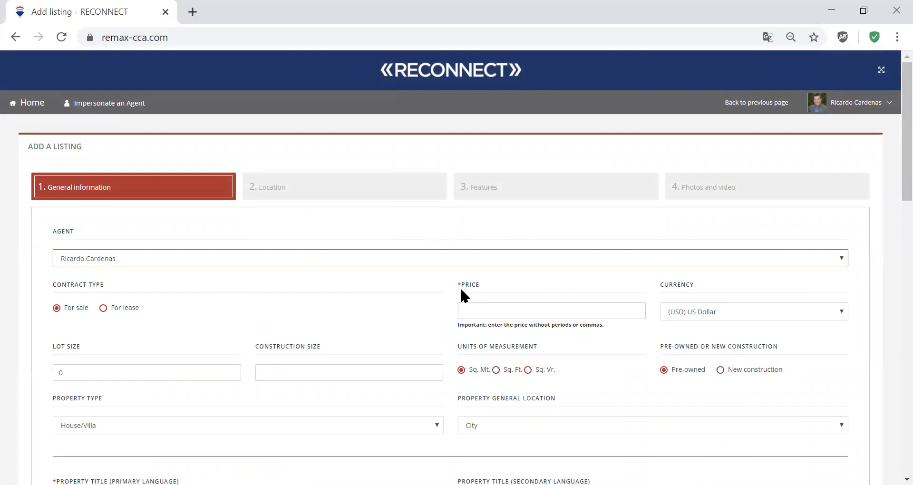
click(470, 309)
text(10)
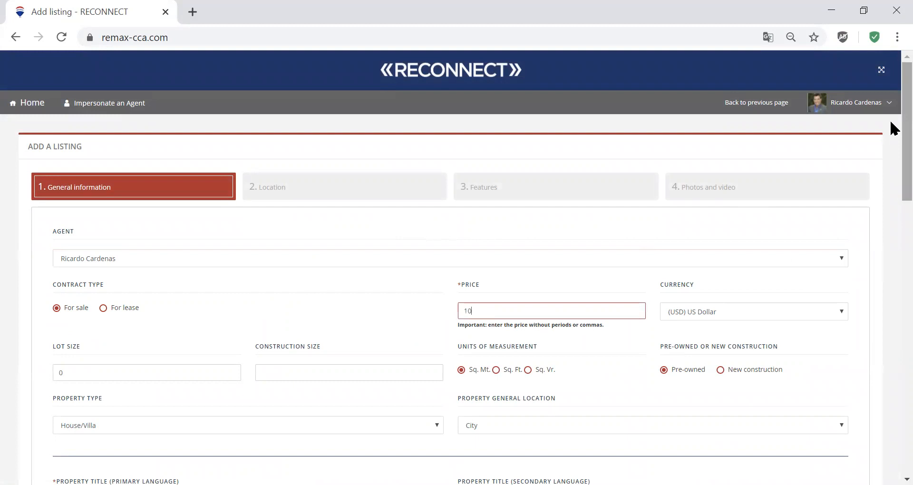
text(0000)
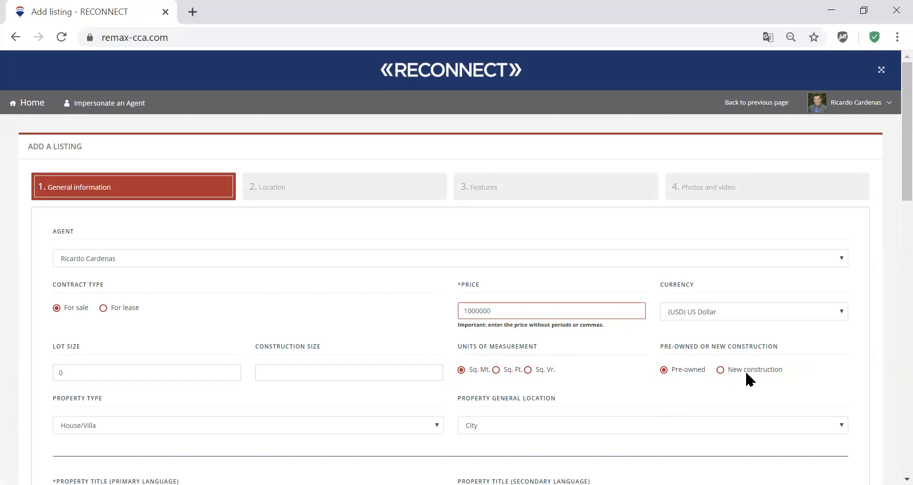
Review the available property types and property general location options without changing either selection
scroll(745, 379, down, 6)
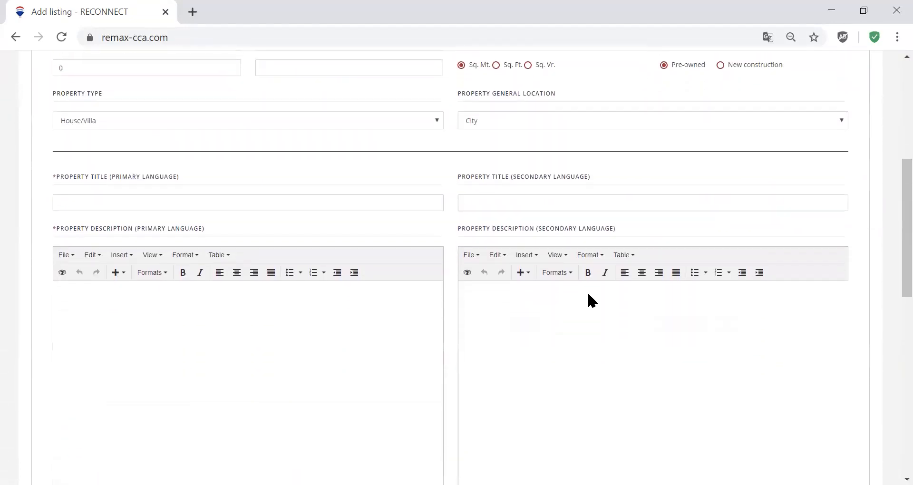
click(437, 122)
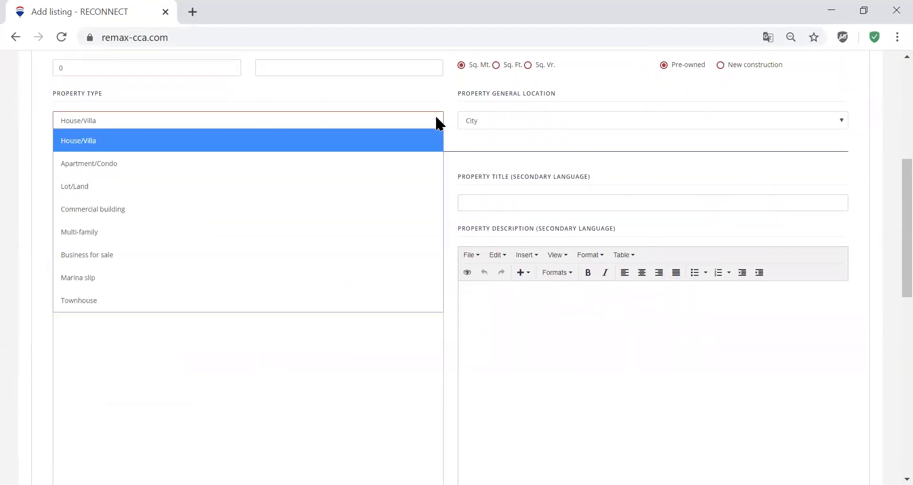
click(453, 124)
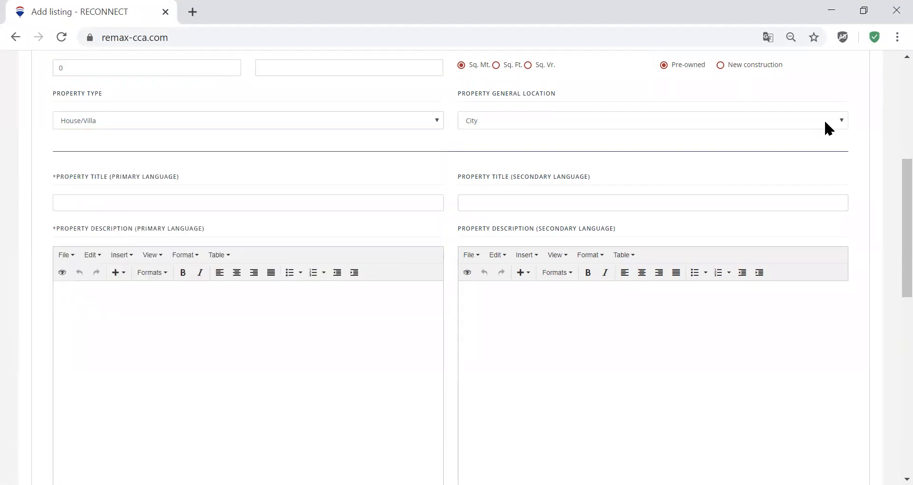
click(842, 123)
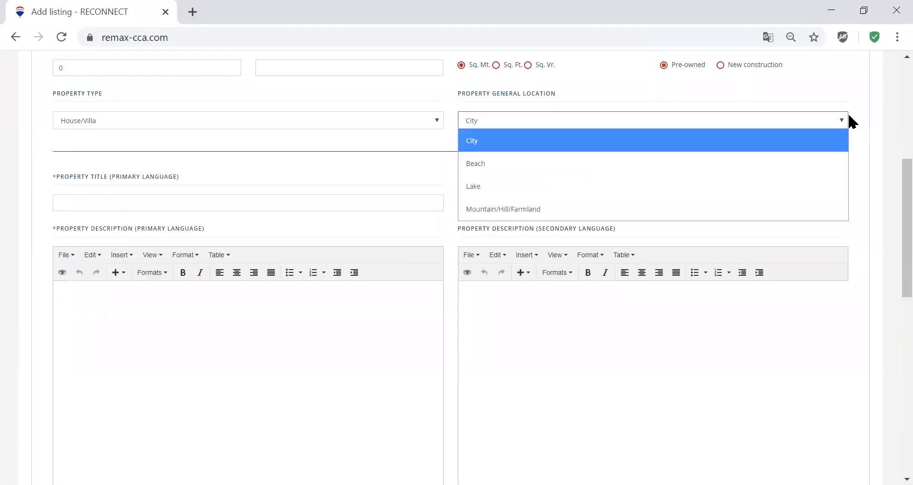
click(858, 116)
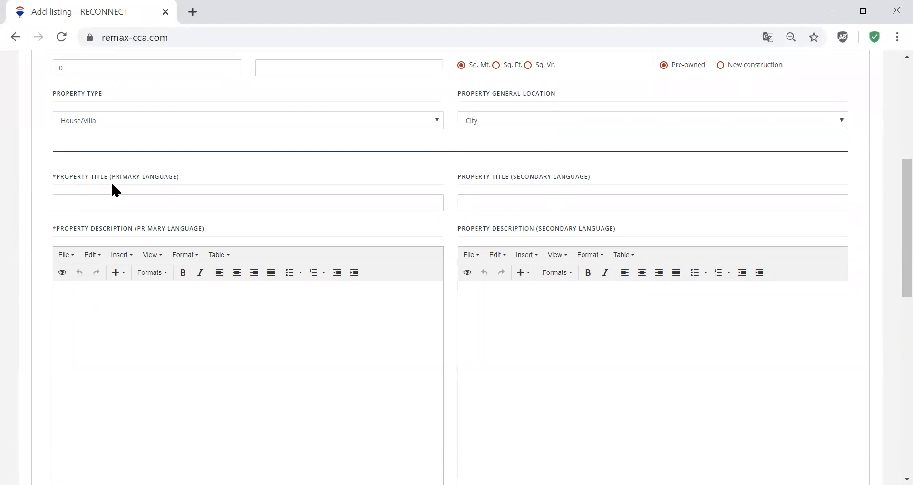
Enter the primary-language title "jkjklj kjjkljkl kljkljklj" and description "kjlkjl kljkjjkl jkljkl"
click(112, 202)
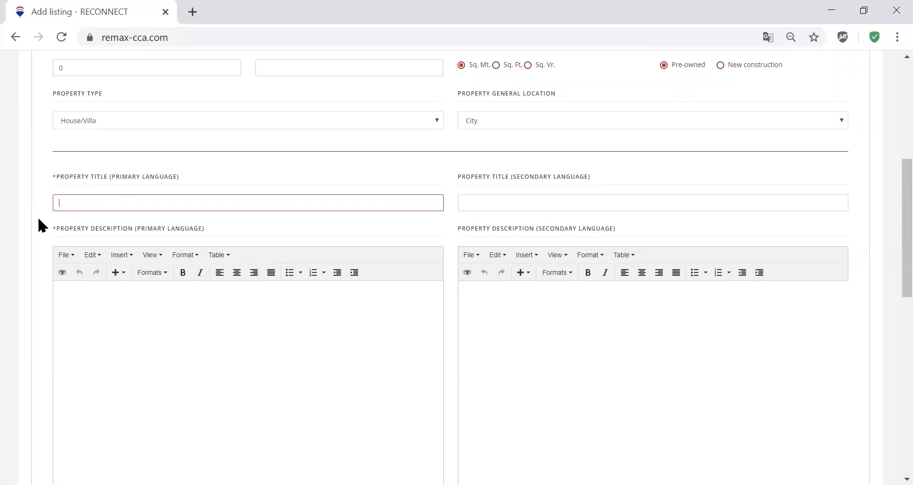
text(jkjklj kjjkljkl kljkljklj)
click(144, 318)
text(kjlkjl)
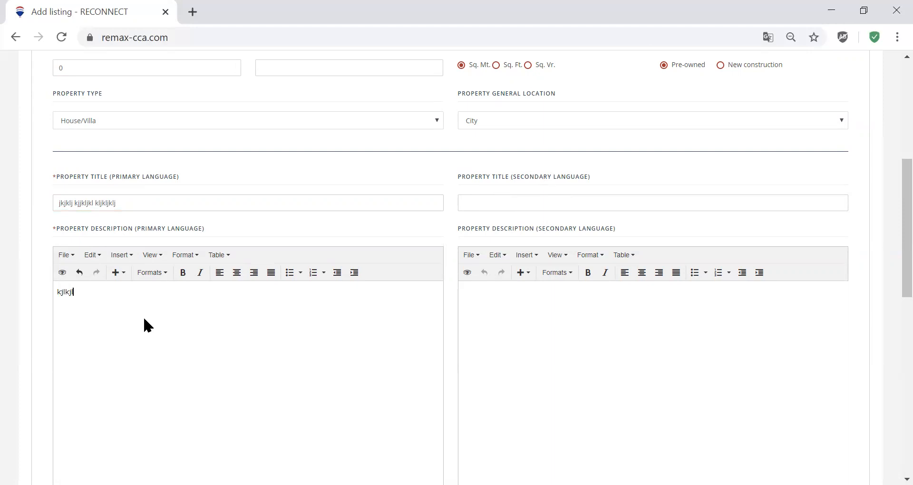
text( kljkjjkl jkljkl)
Set the SEO description to "jhhj jhkjkj jjkjk kjlklj" and read the note on how search engines use it
scroll(540, 348, down, 8)
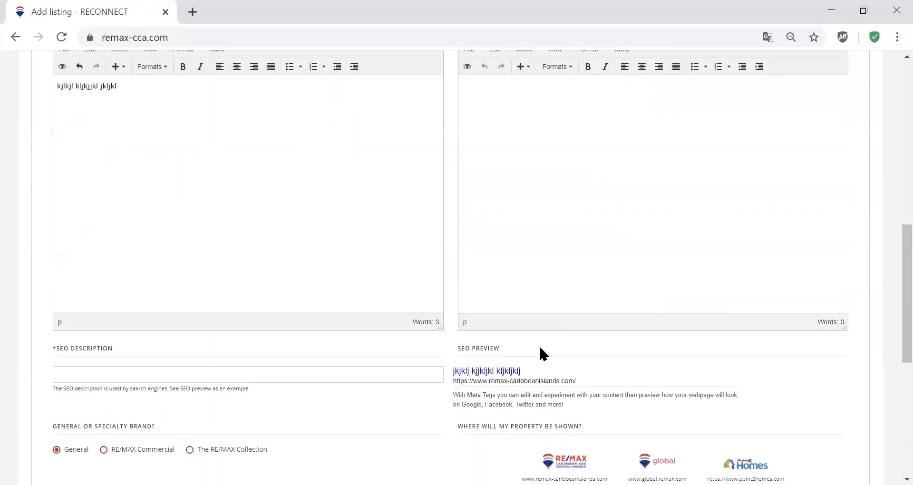
click(321, 184)
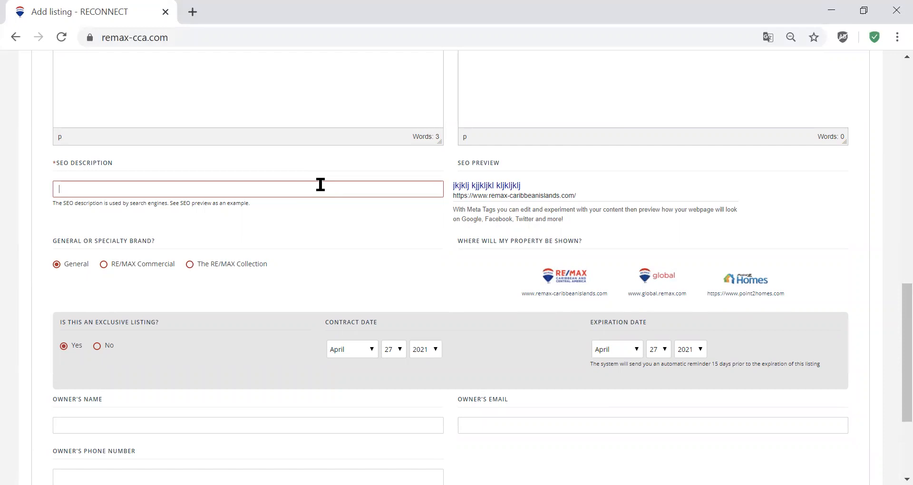
text(jhhj jh)
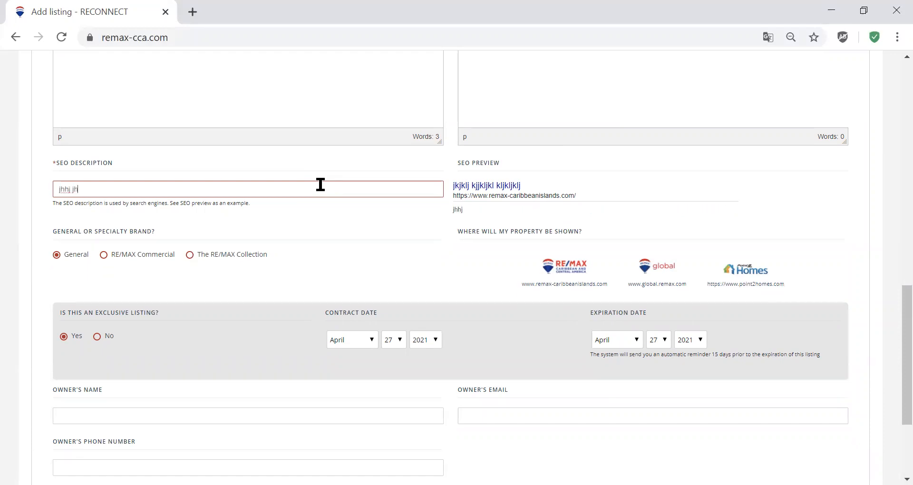
text(kjkj jjkjk kjlklj)
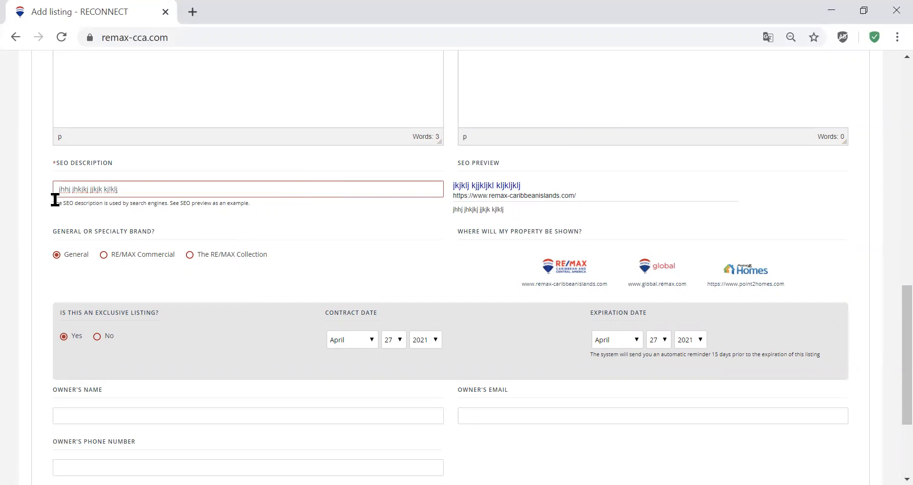
drag(53, 201, 272, 219)
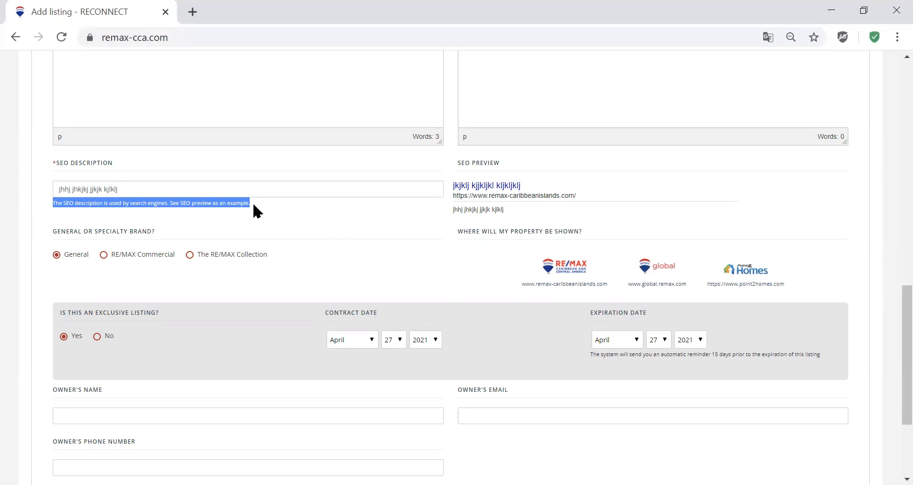
click(253, 205)
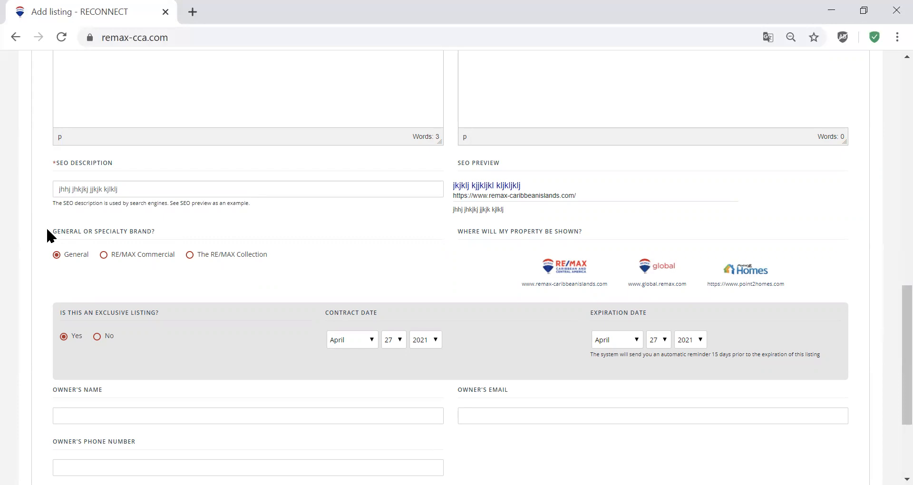
Compare where the property will be shown under RE/MAX Commercial and The RE/MAX Collection, and return the brand to General
drag(53, 230, 165, 230)
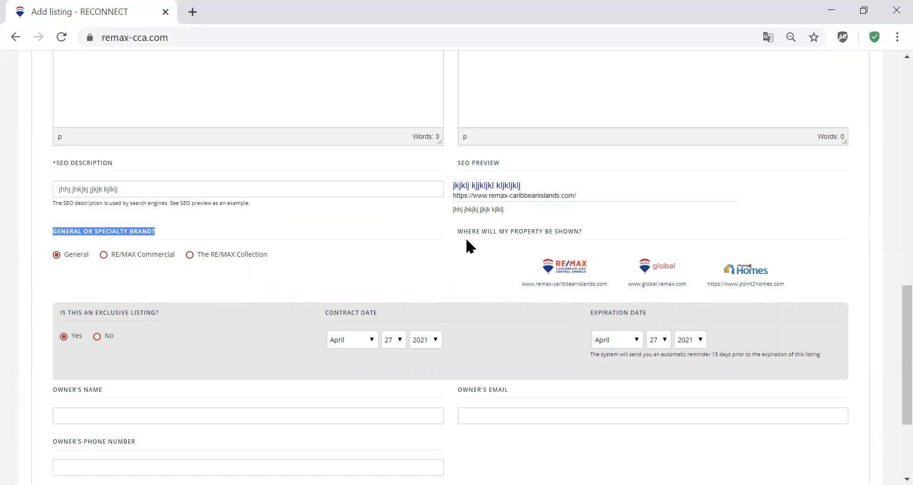
drag(455, 230, 599, 233)
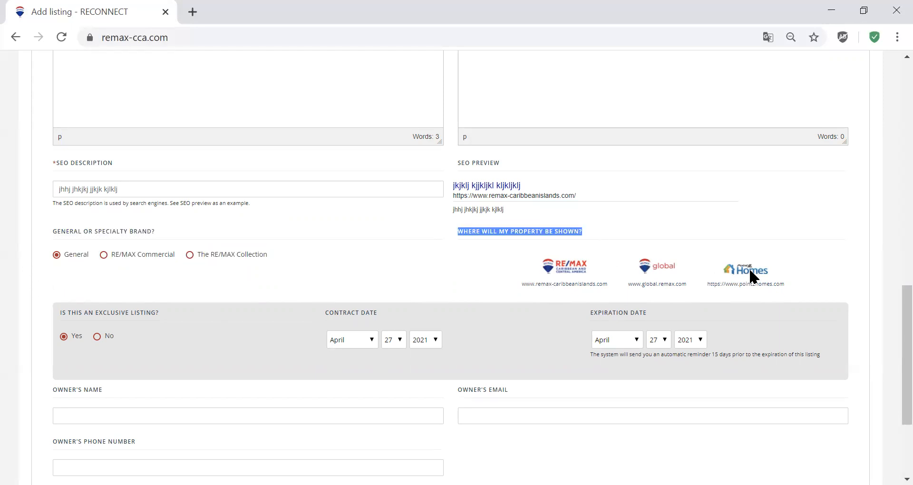
click(141, 254)
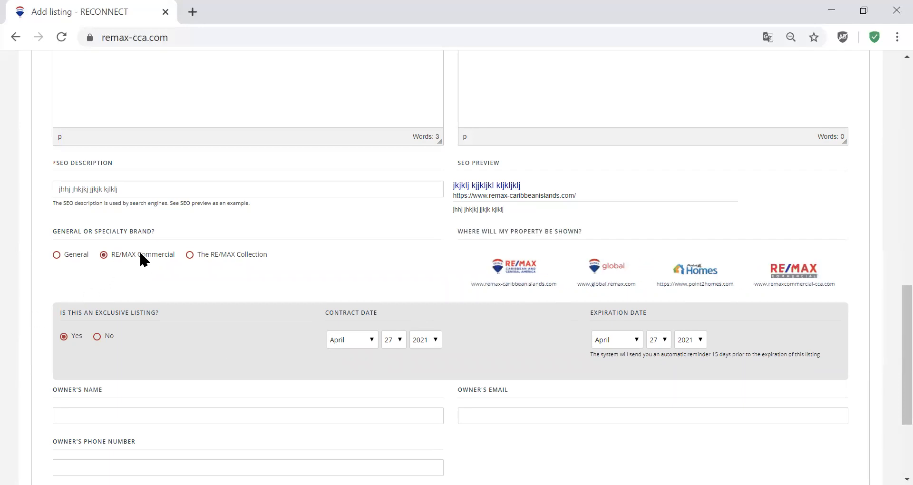
click(205, 255)
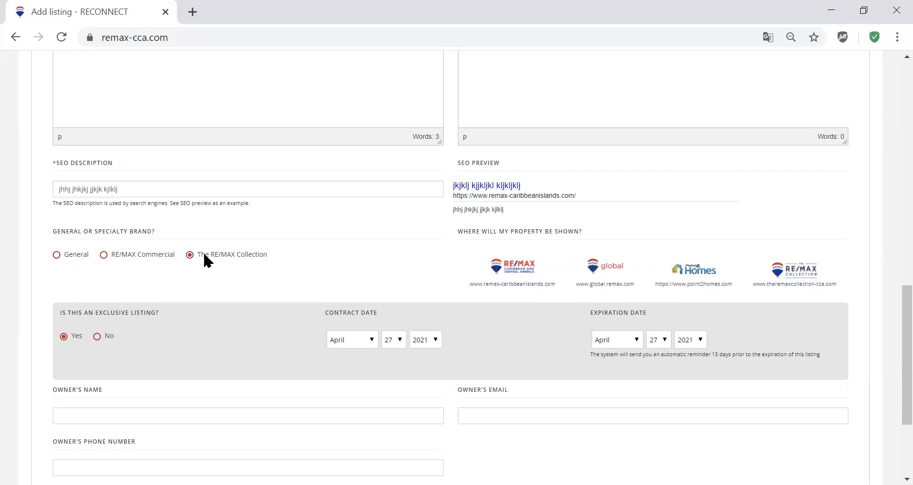
click(57, 254)
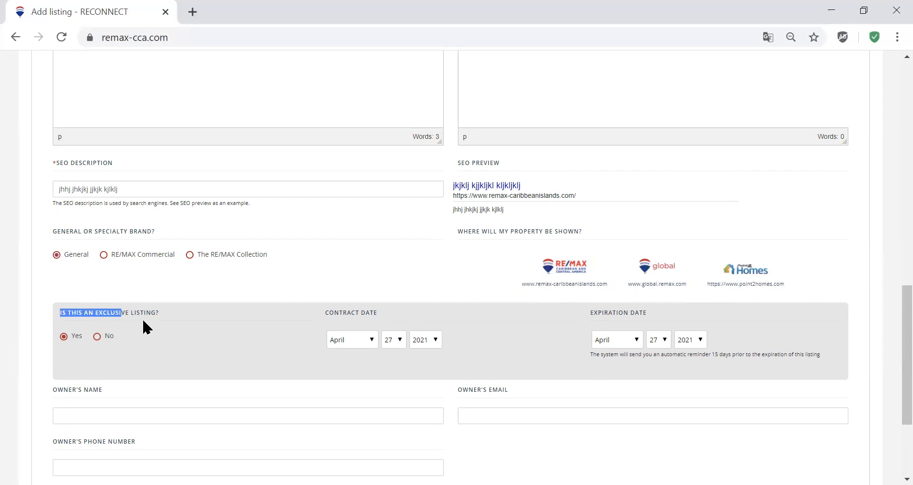
Mark the listing as not exclusive and dismiss the notice about exclusivity
click(161, 347)
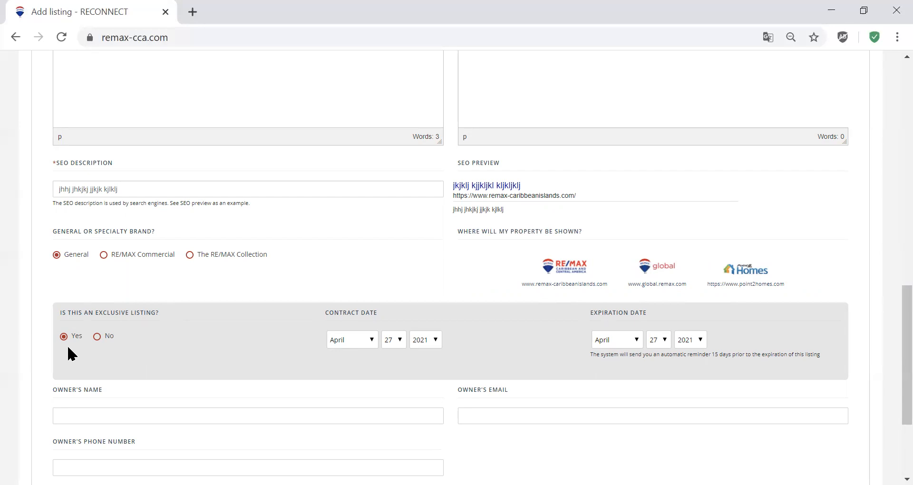
click(97, 337)
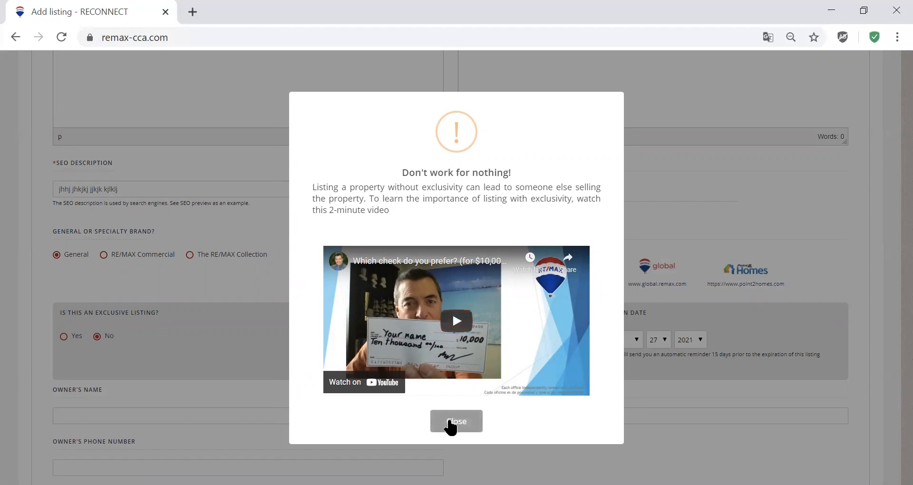
click(451, 426)
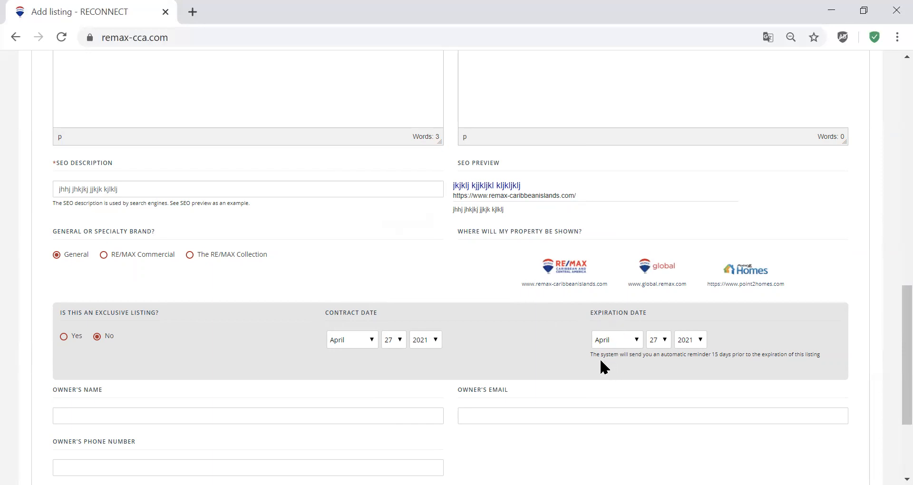
Examine the expiration reminder note, the owner's name, email and phone fields, and the internal remarks fields for both languages
drag(589, 353, 771, 353)
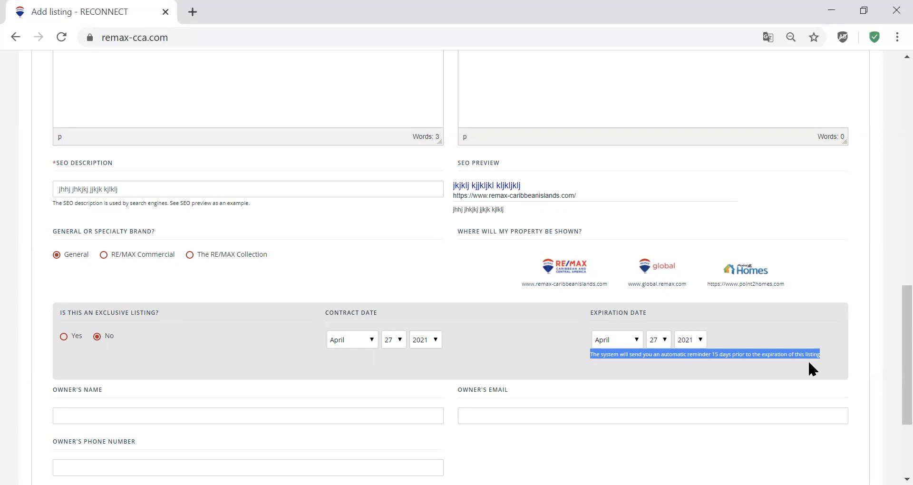
scroll(809, 364, down, 3)
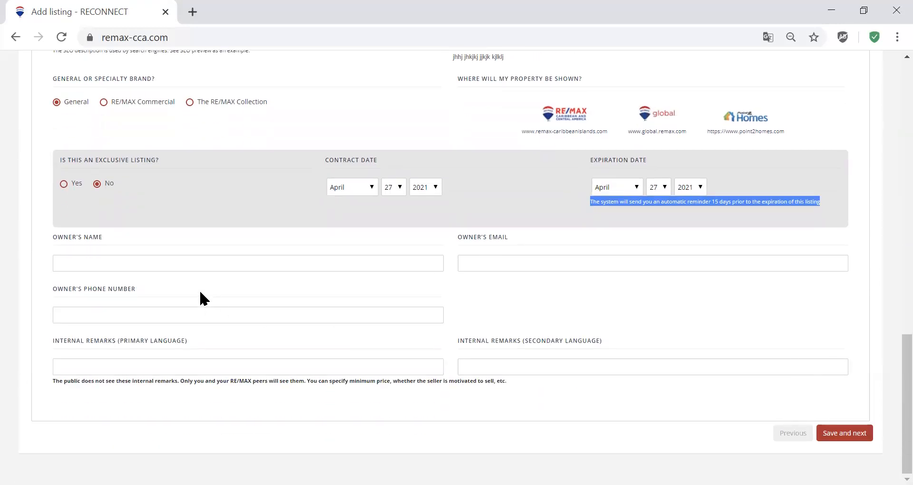
click(195, 266)
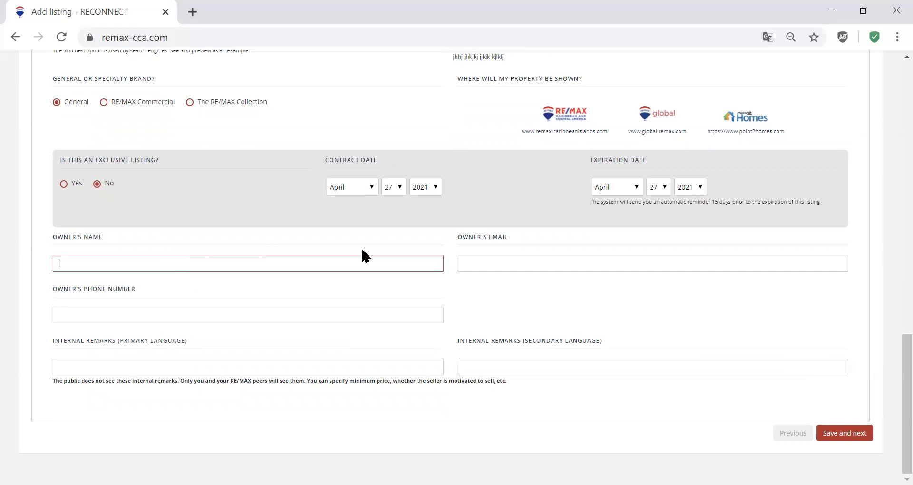
click(491, 261)
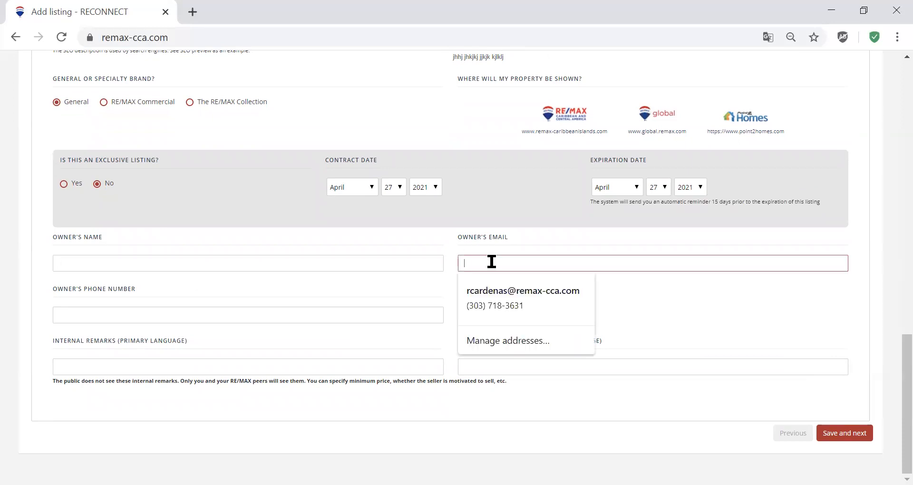
click(116, 312)
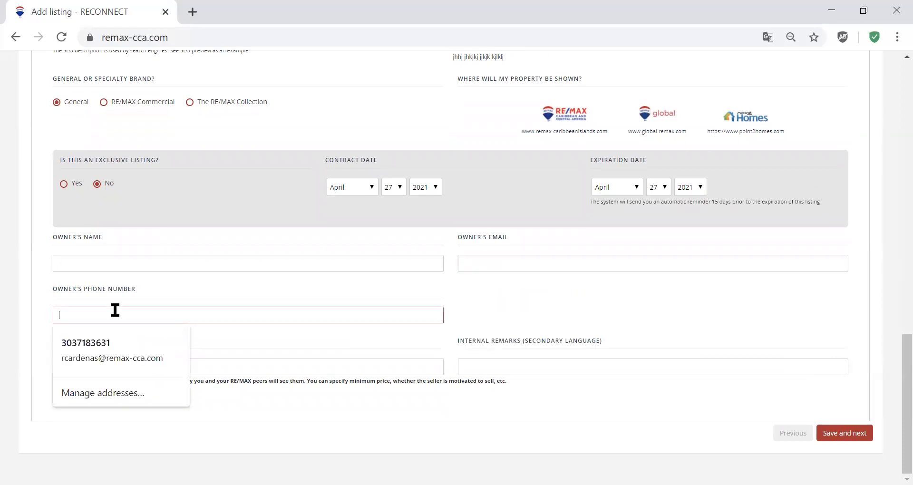
click(174, 286)
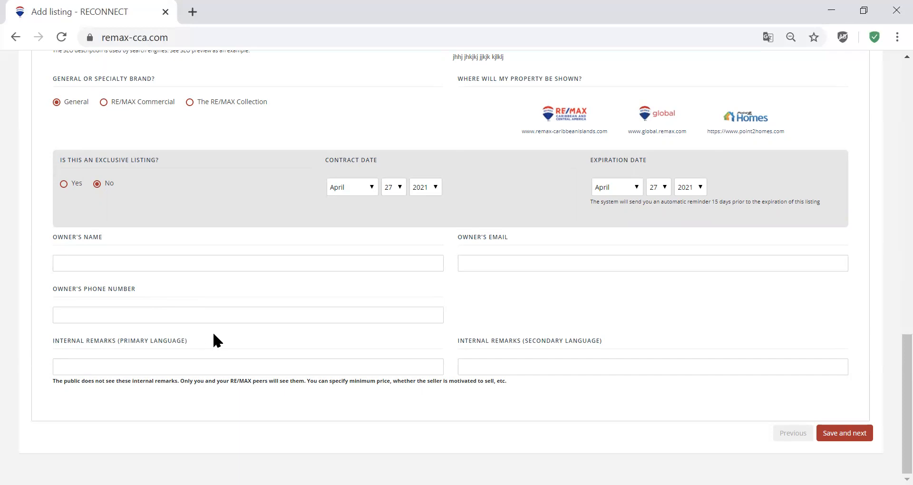
triple_click(226, 345)
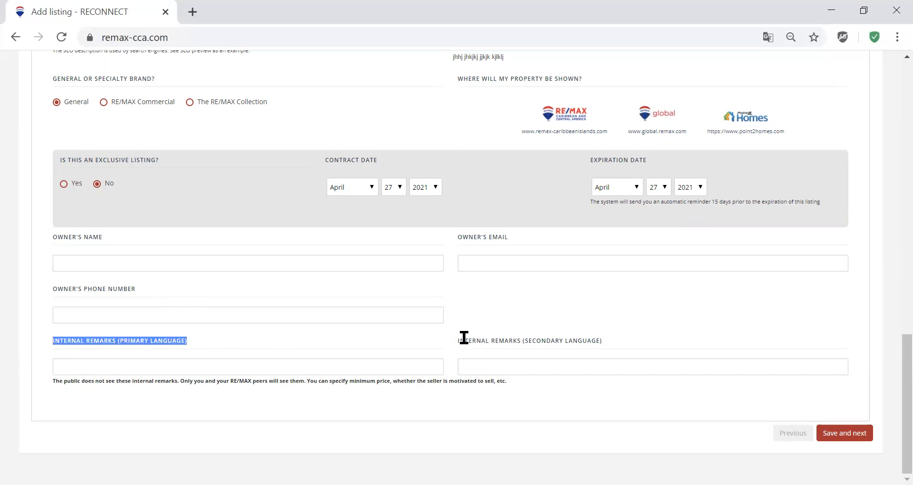
click(508, 344)
triple_click(507, 344)
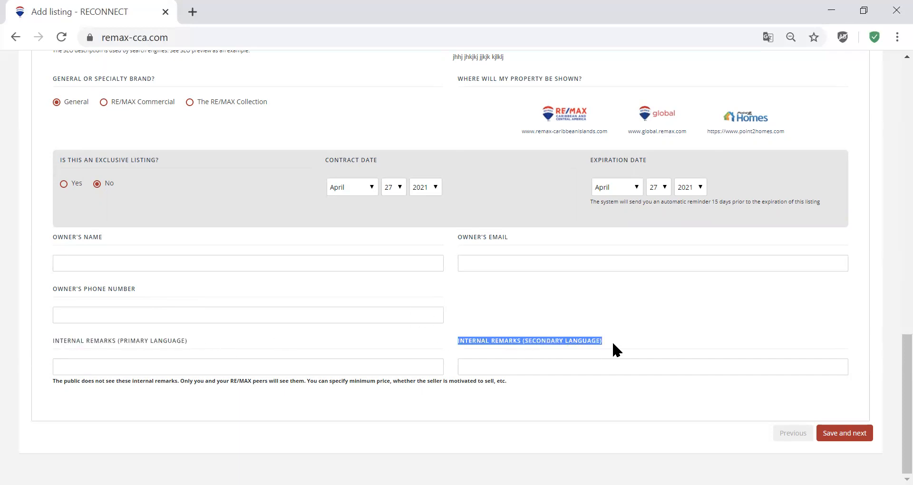
click(440, 329)
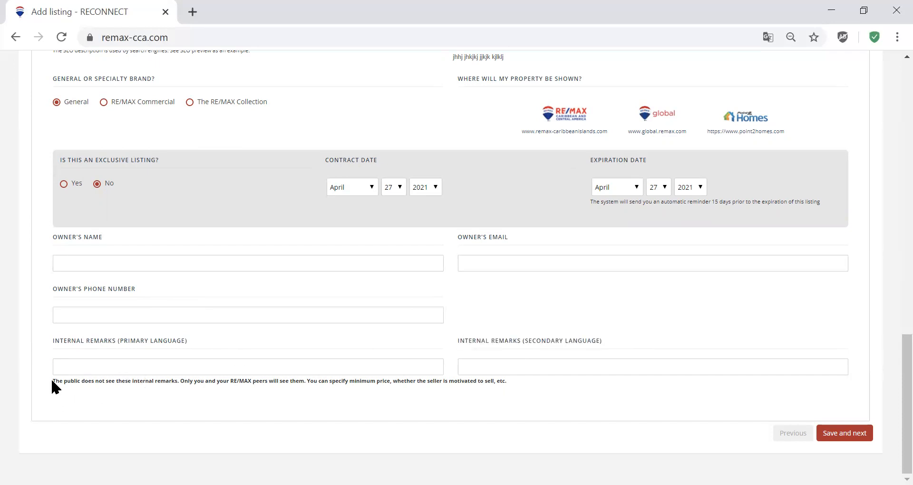
Read the note on who sees the internal remarks, then save the General information section and continue to Location
drag(52, 380, 133, 390)
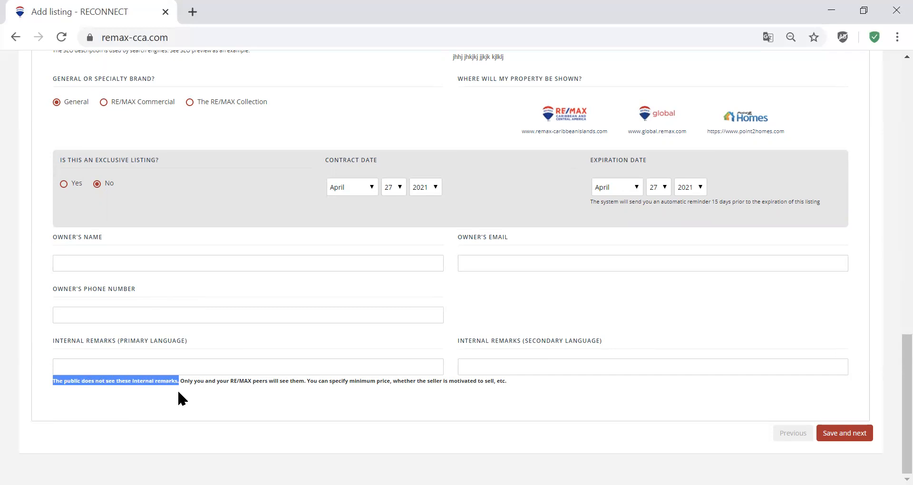
drag(193, 395, 395, 395)
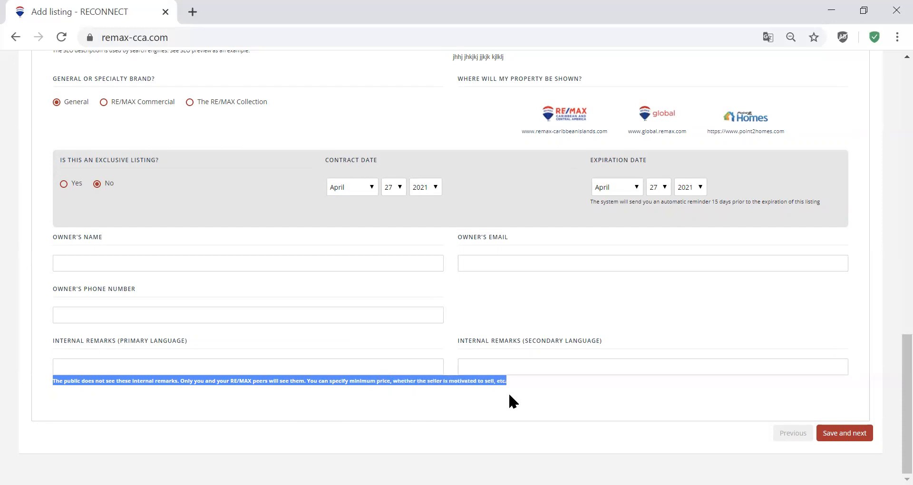
click(521, 395)
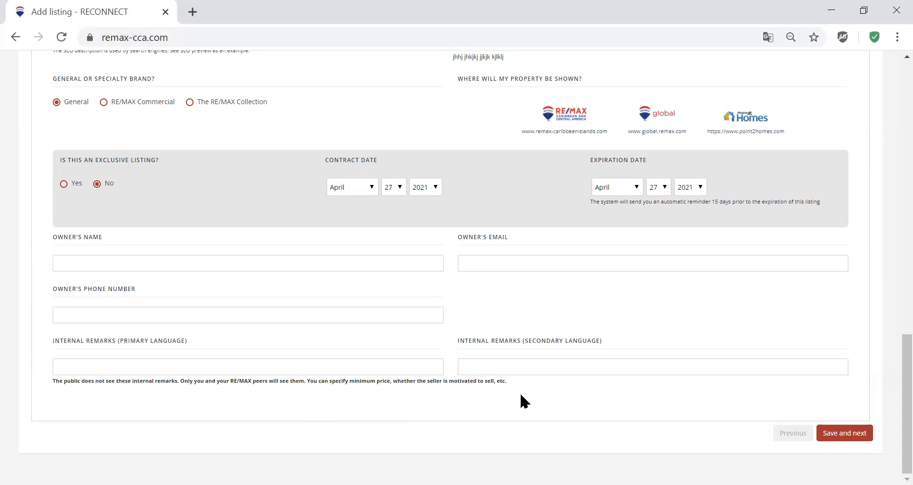
click(835, 442)
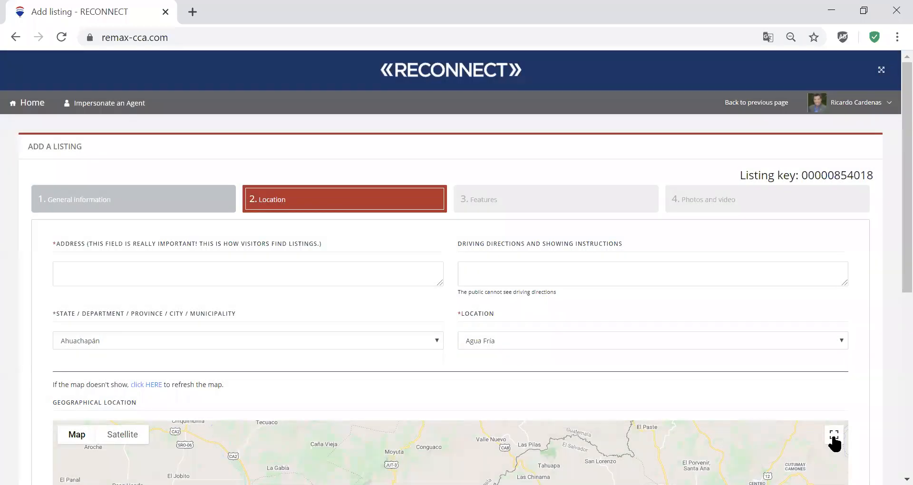
Read the note on the address field's importance and fill in the address as "jljljkl lkjkjlkjl jklkjlkjl jkljklkjl"
click(359, 205)
drag(87, 245, 251, 273)
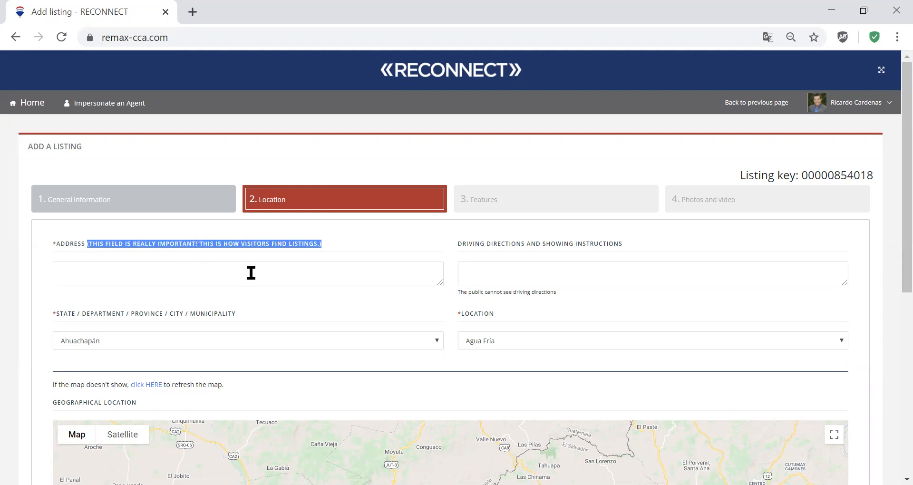
click(336, 266)
text(jljljkl lkjkjlkjl)
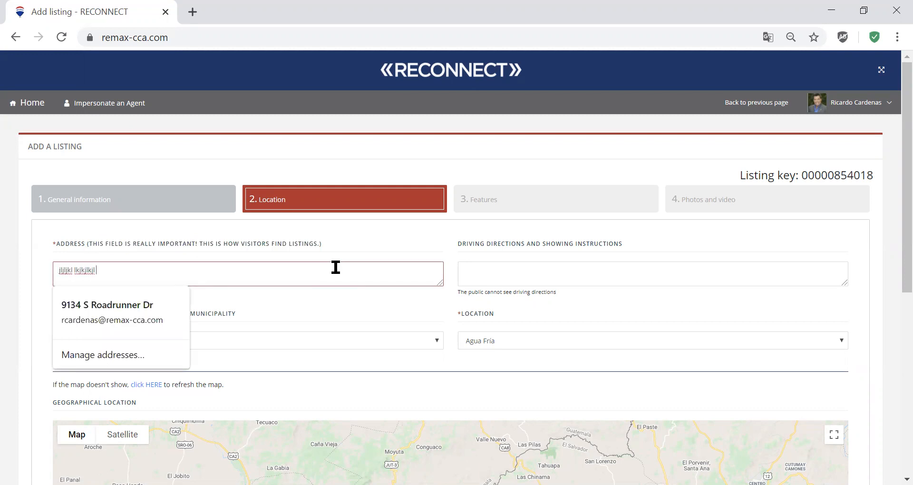
text( jklkjlkjl jkljklkjl)
Examine the driving directions field with its visibility note and the available state or department options
click(485, 271)
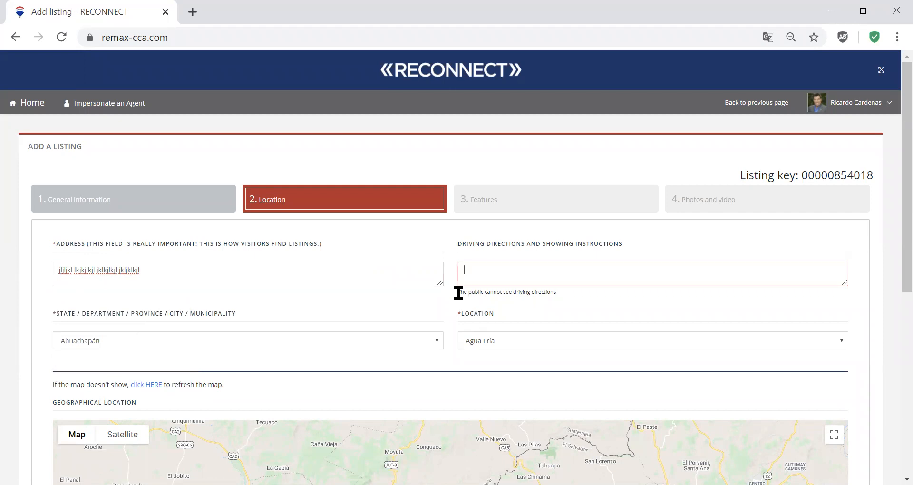
drag(457, 291, 572, 288)
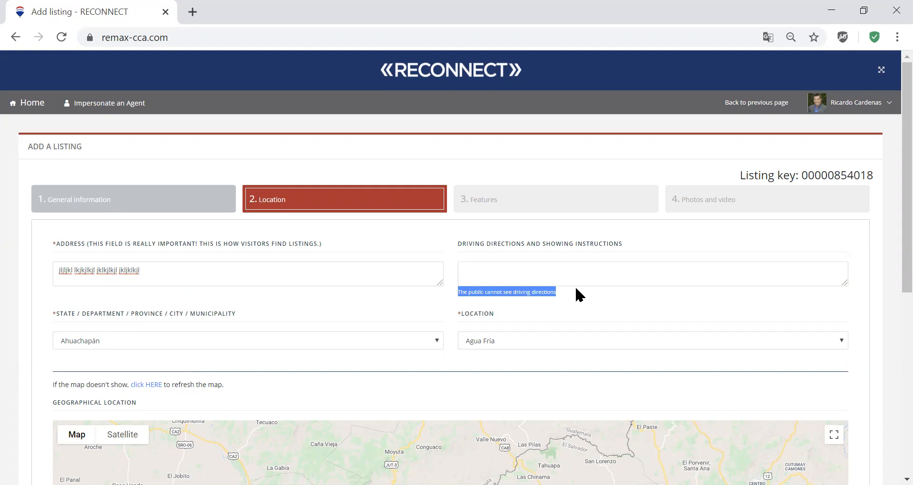
click(590, 268)
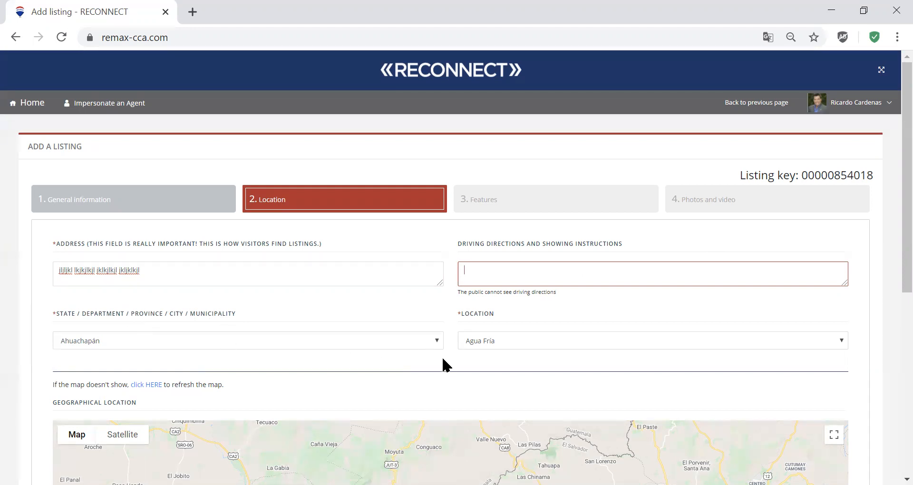
click(436, 342)
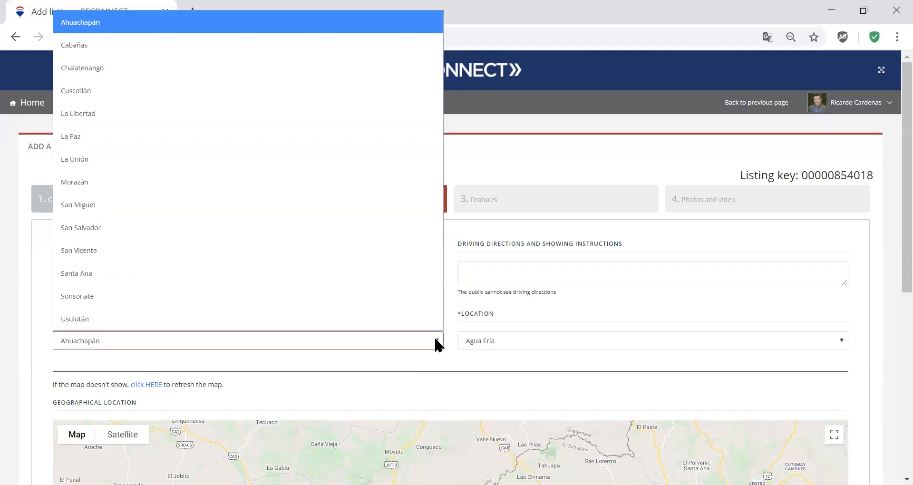
click(452, 342)
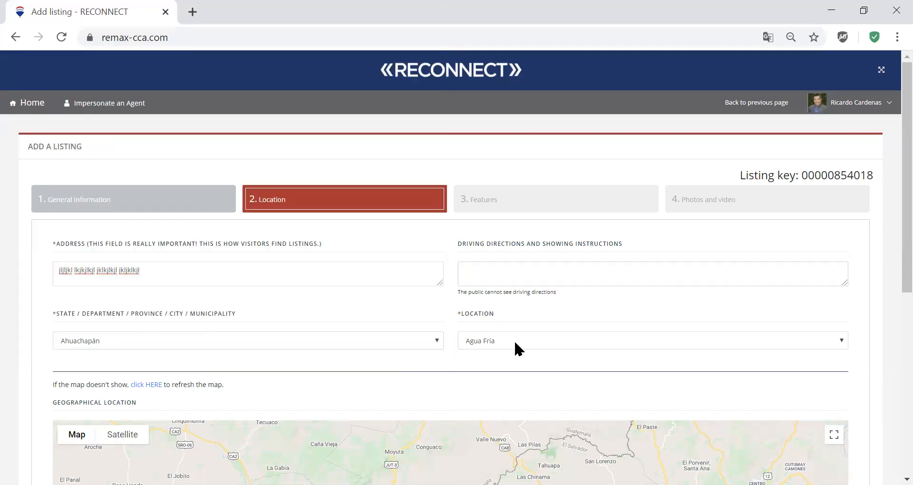
Move the property's map position to between San Francisco Menendez and Parque Nacional El Imposible, and inspect it at closer and wider zoom
scroll(512, 363, down, 4)
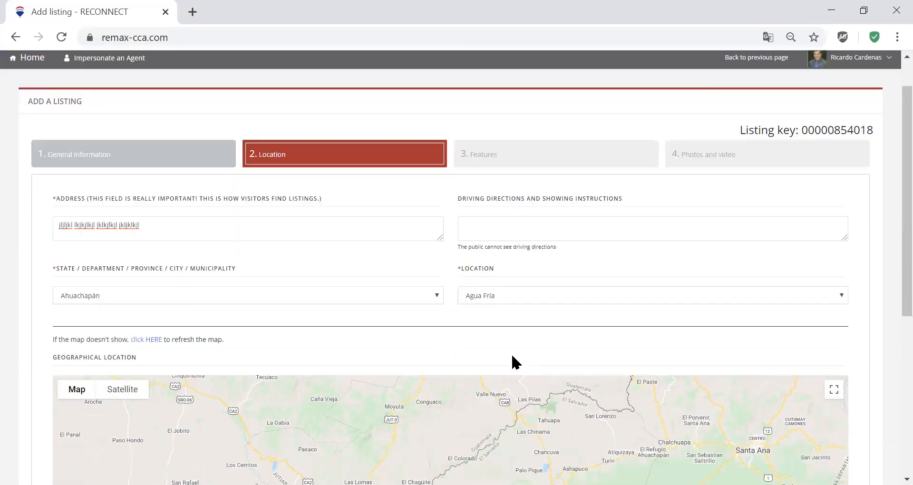
scroll(512, 356, down, 1)
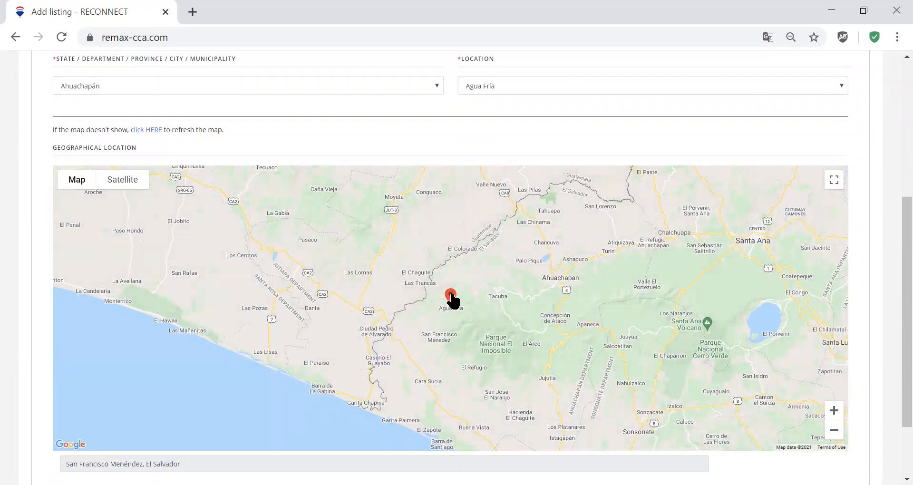
mouse_move(453, 300)
mouse_down()
mouse_move(521, 308)
mouse_move(474, 325)
mouse_up()
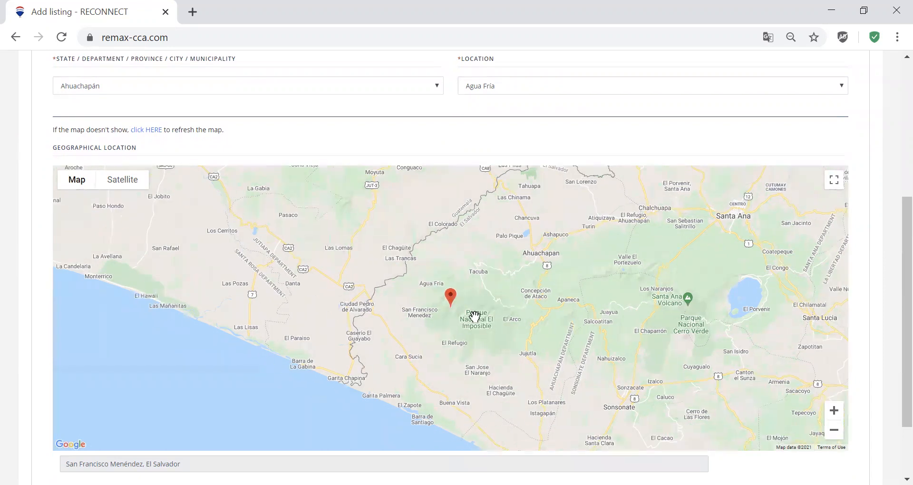
click(835, 416)
click(835, 416)
click(836, 416)
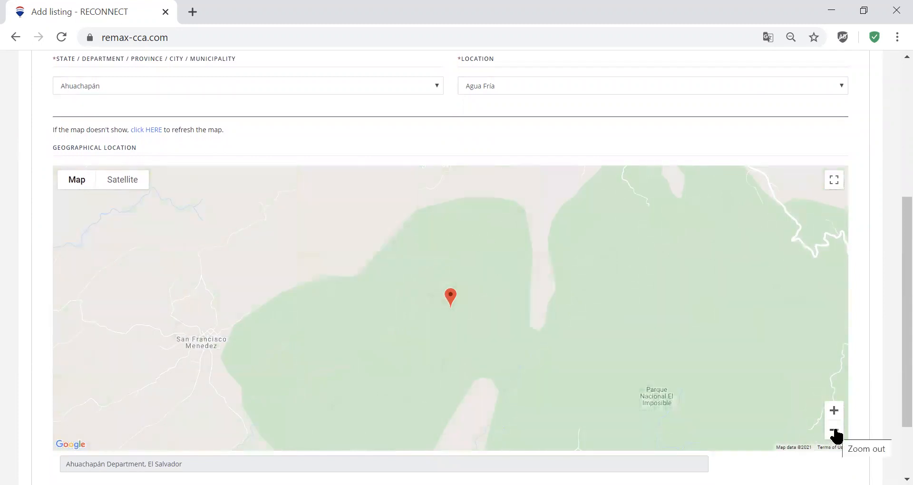
click(834, 431)
click(834, 432)
click(834, 432)
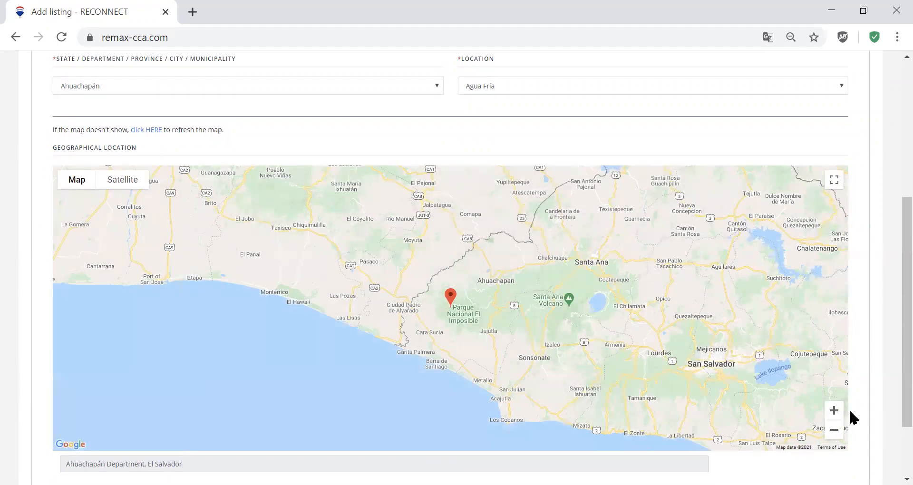
Read the note on refreshing the map, then save the Location section and continue to Features
scroll(856, 408, down, 1)
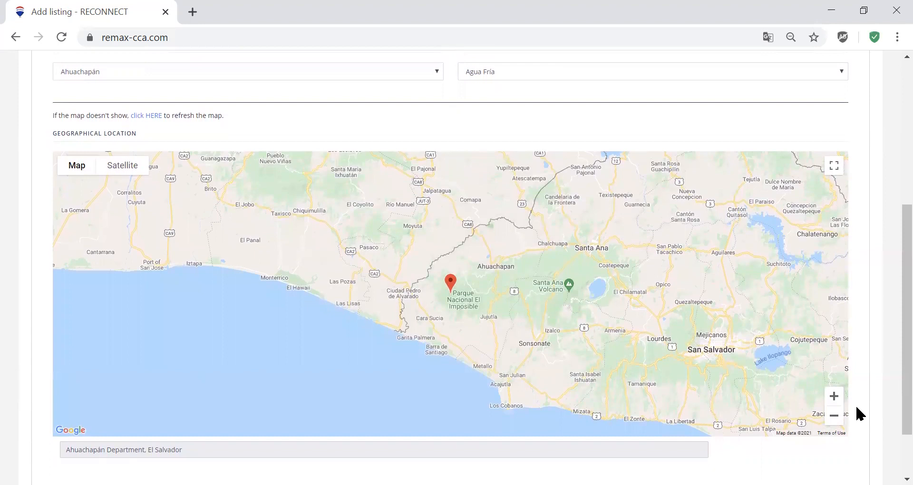
scroll(856, 408, up, 1)
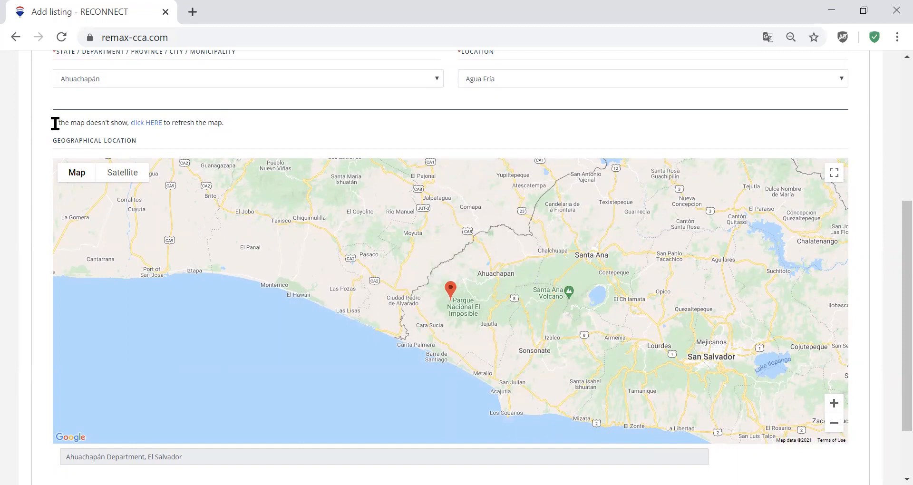
drag(52, 122, 241, 130)
click(241, 126)
scroll(40, 318, down, 2)
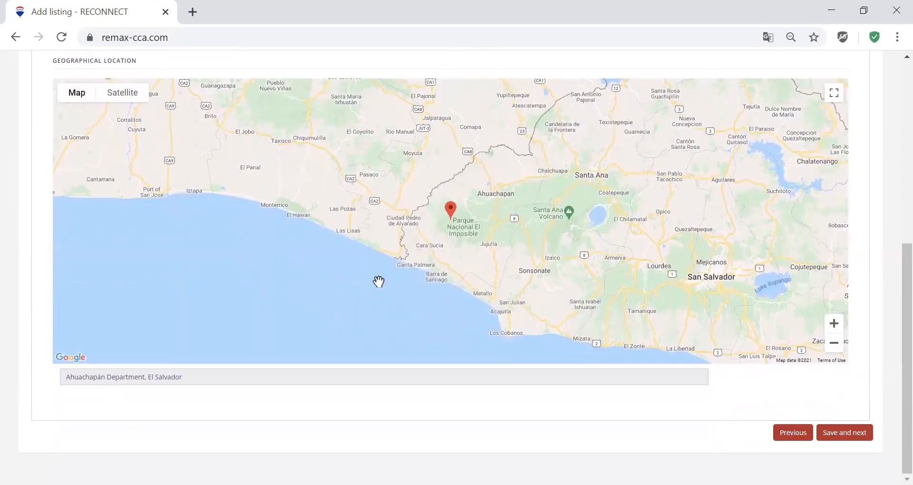
click(832, 437)
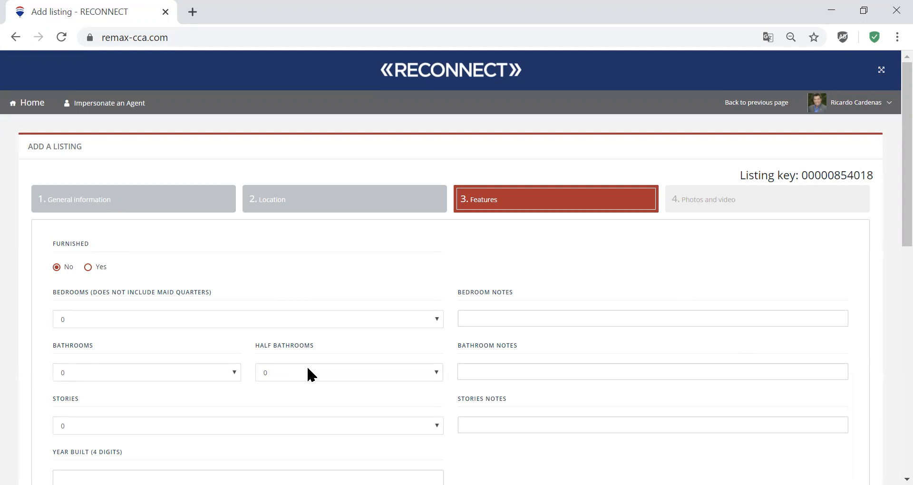
Review the property feature fields from Furnished to Ocean View, then save them with their default values and continue to Photos and video
scroll(306, 368, down, 3)
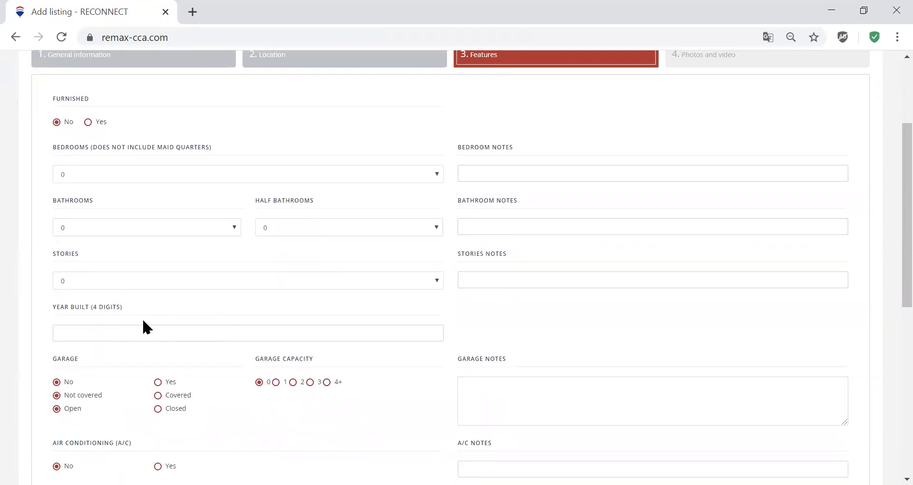
scroll(143, 326, down, 3)
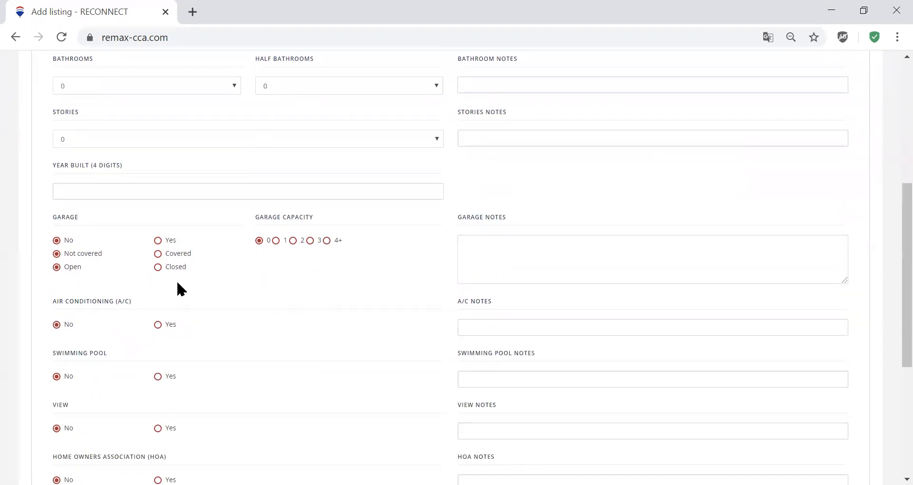
scroll(314, 375, down, 3)
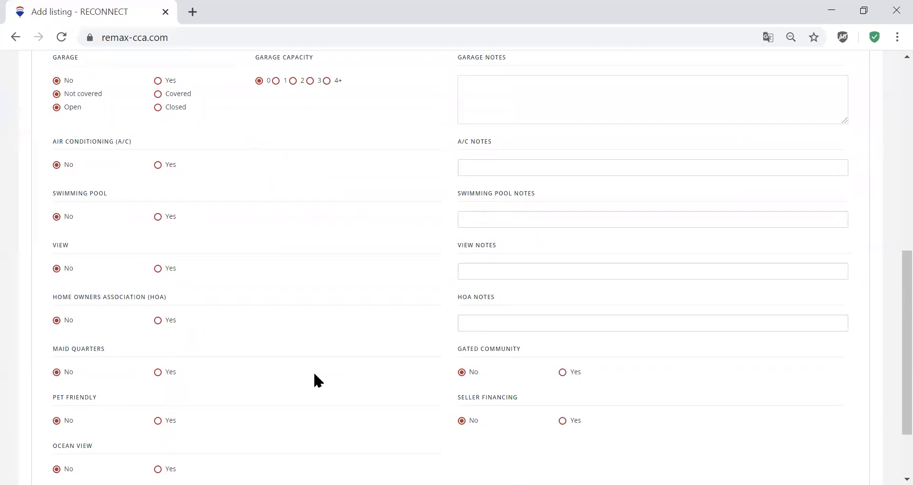
scroll(315, 376, down, 2)
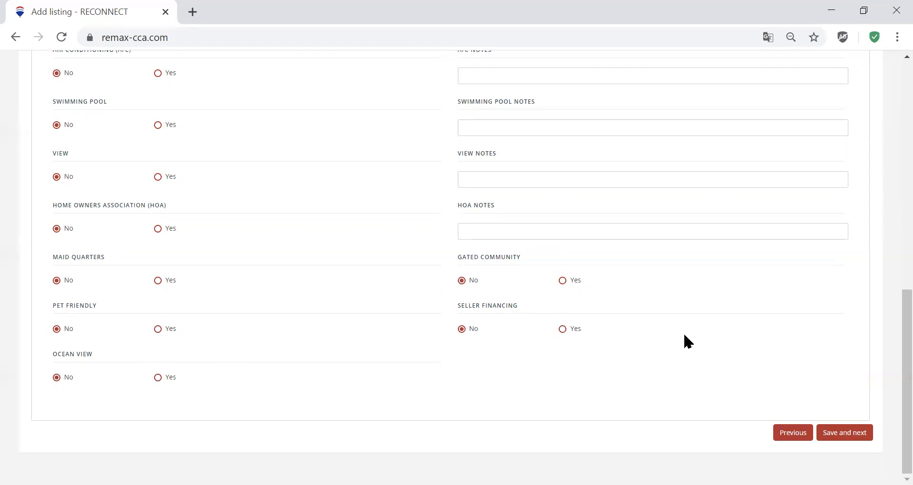
click(833, 434)
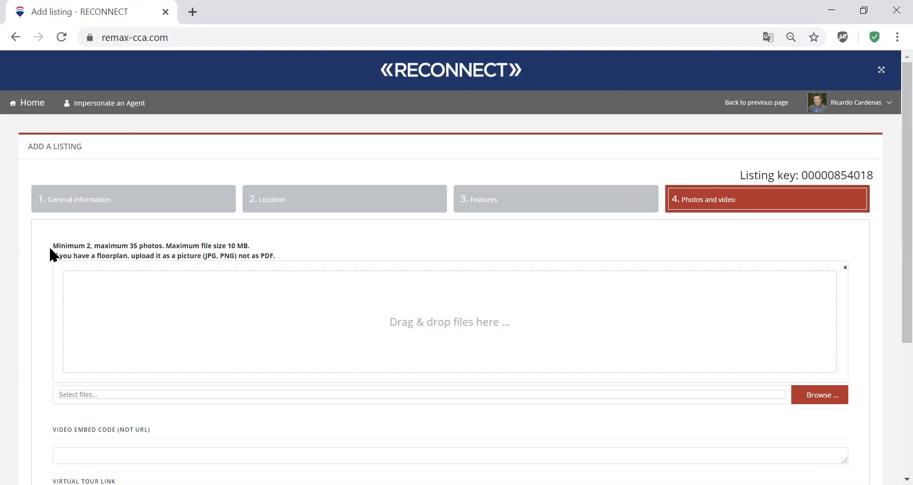
Read the photo count and file size limits, then upload 0Photo1 and 0Photo2 from the Downloads folder
drag(52, 245, 201, 245)
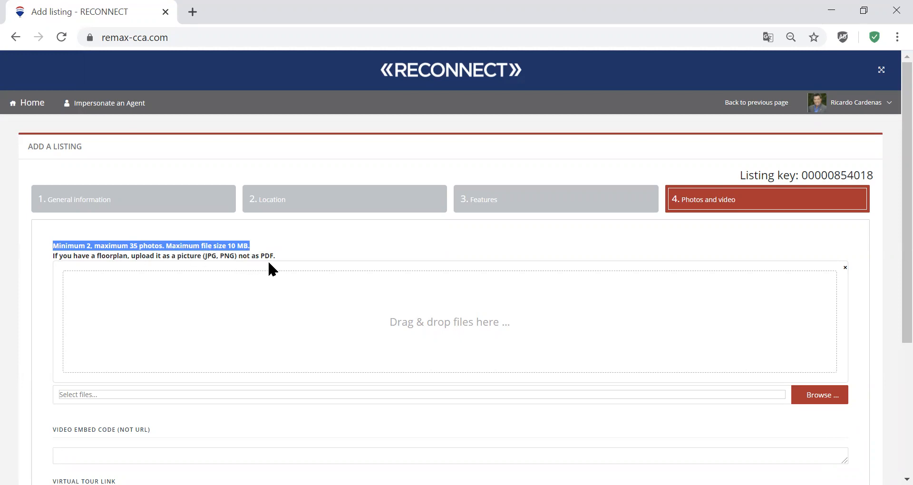
click(809, 402)
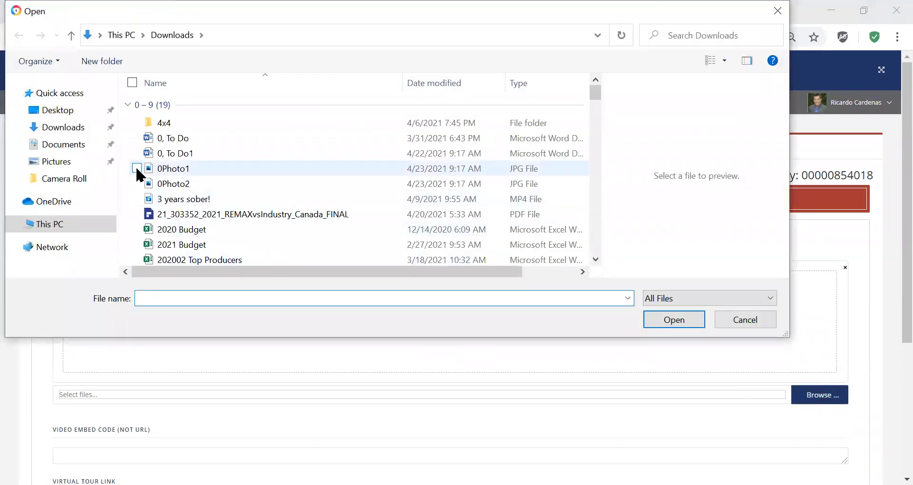
click(135, 167)
click(137, 181)
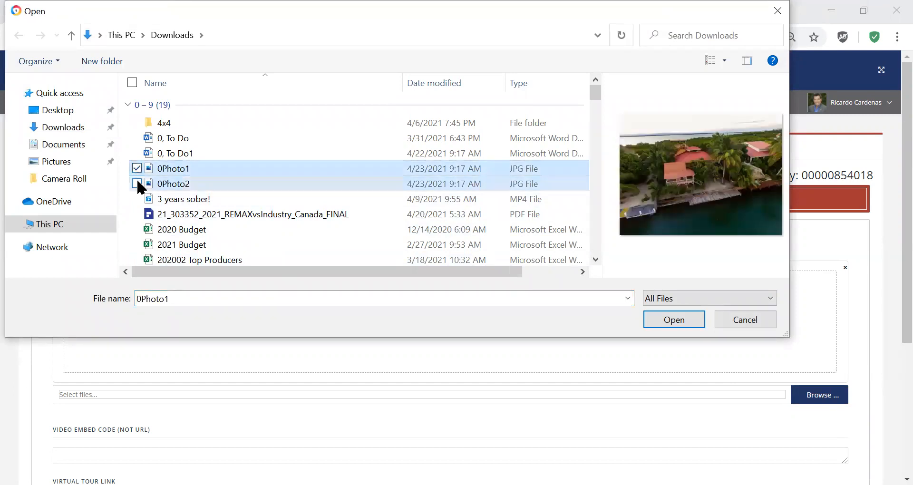
click(697, 318)
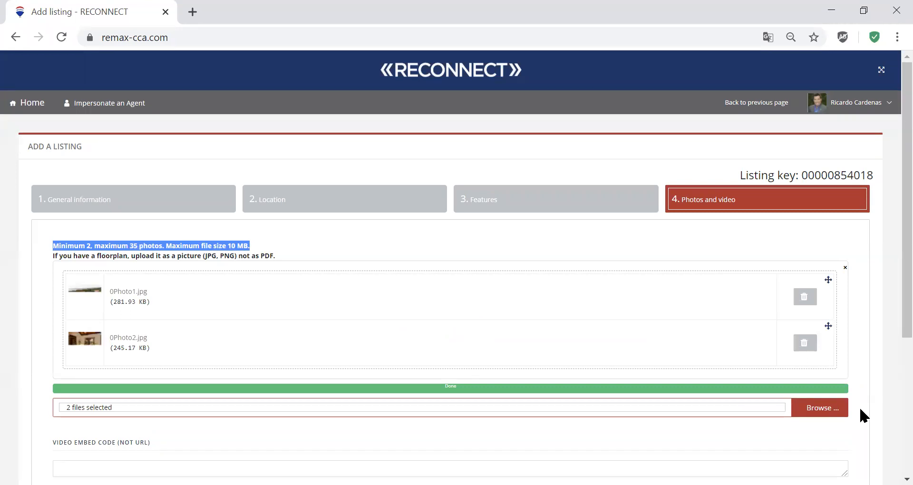
Examine the video embed code, virtual tour and video 360 link fields, and the note about the finish button not working
scroll(861, 410, down, 5)
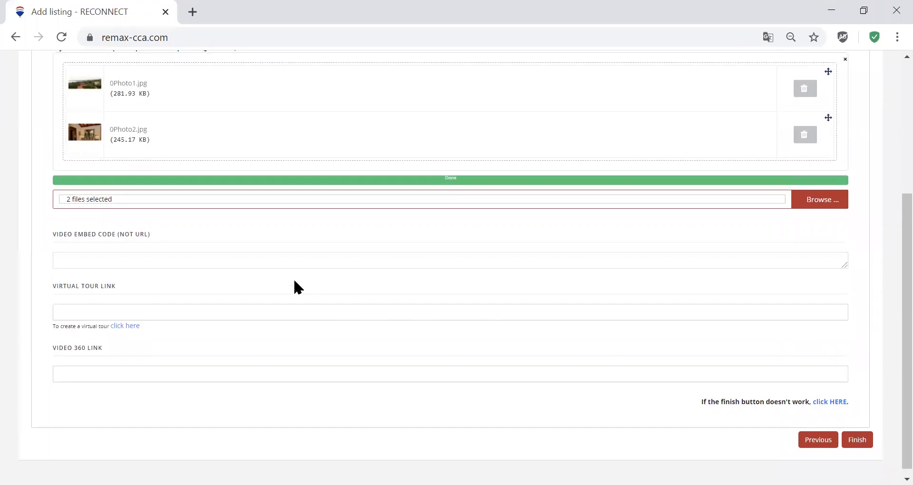
click(256, 256)
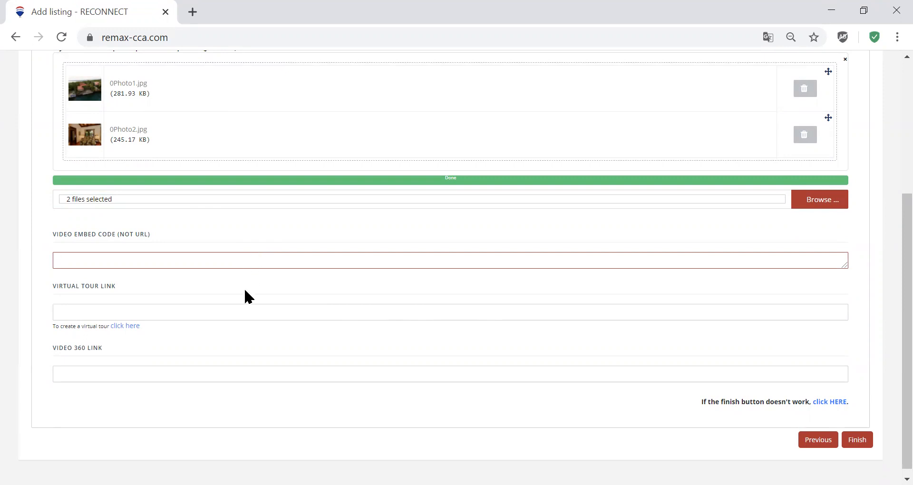
click(244, 315)
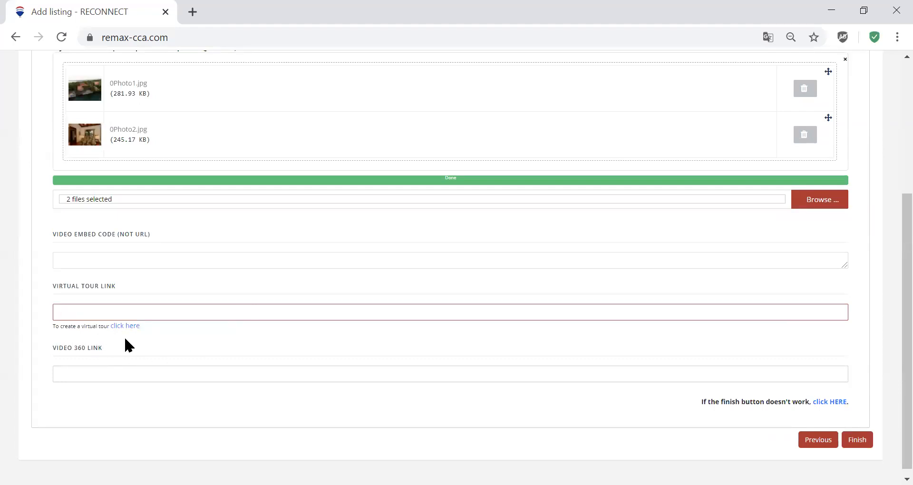
click(119, 372)
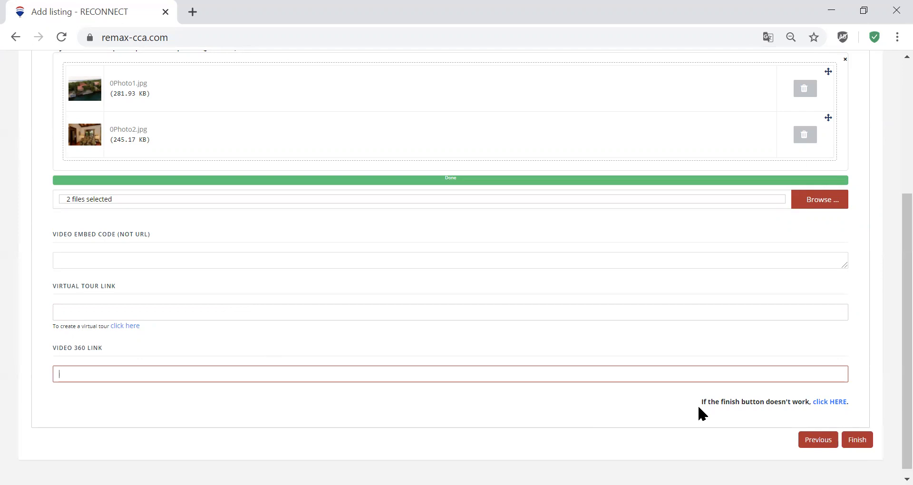
drag(701, 402, 863, 410)
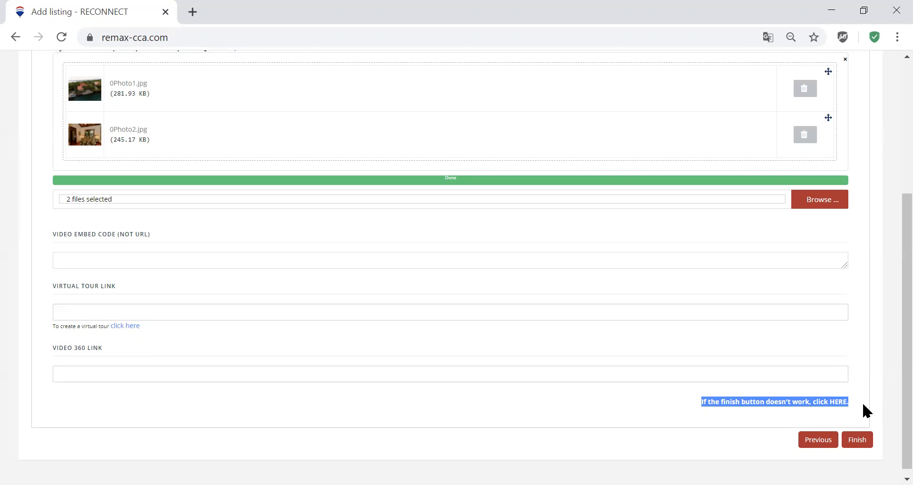
click(865, 411)
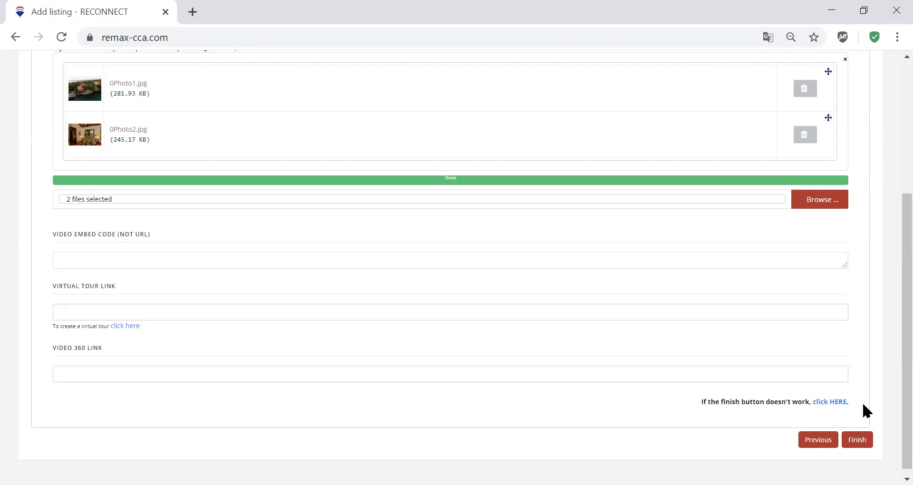
Finish the listing, review the authorization, legal paperwork and non-exclusive contract terms, and accept them to publish it
click(855, 446)
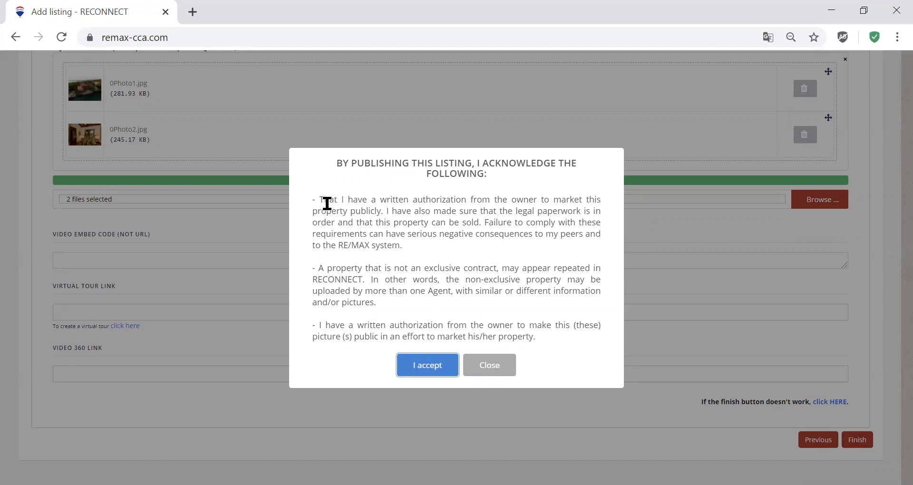
drag(338, 200, 471, 201)
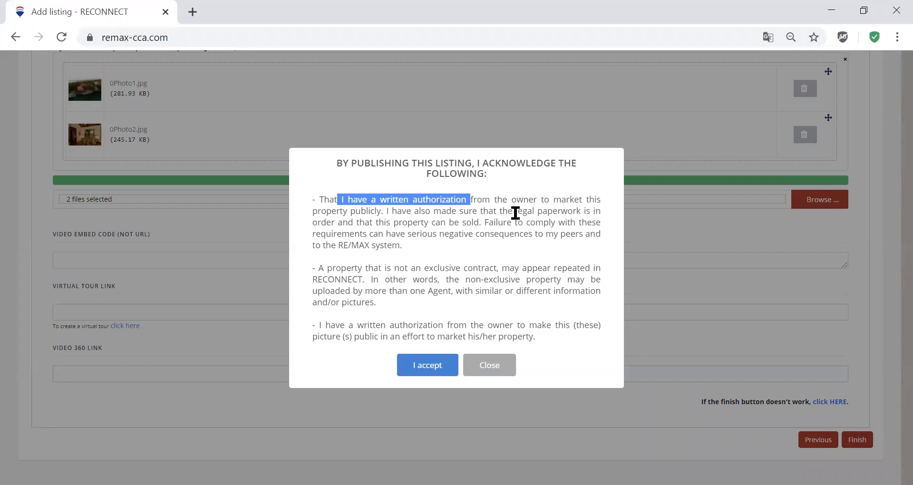
drag(515, 212, 584, 213)
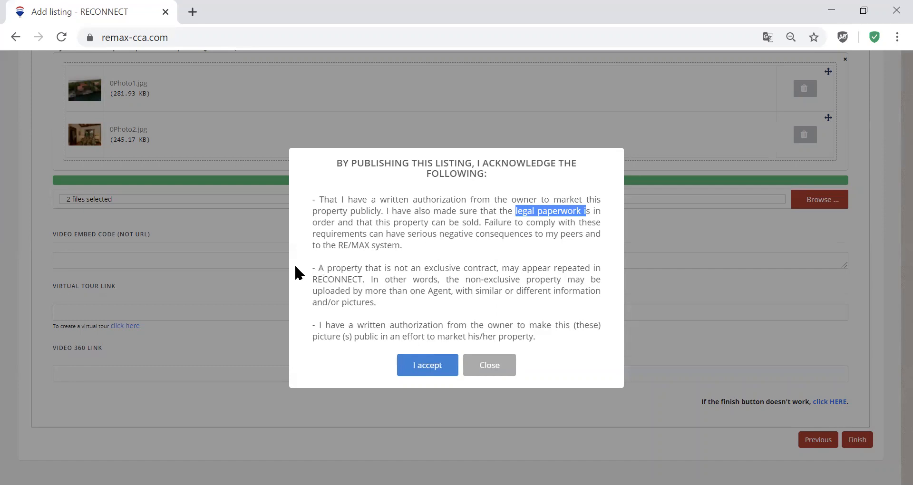
click(394, 272)
drag(394, 271, 501, 268)
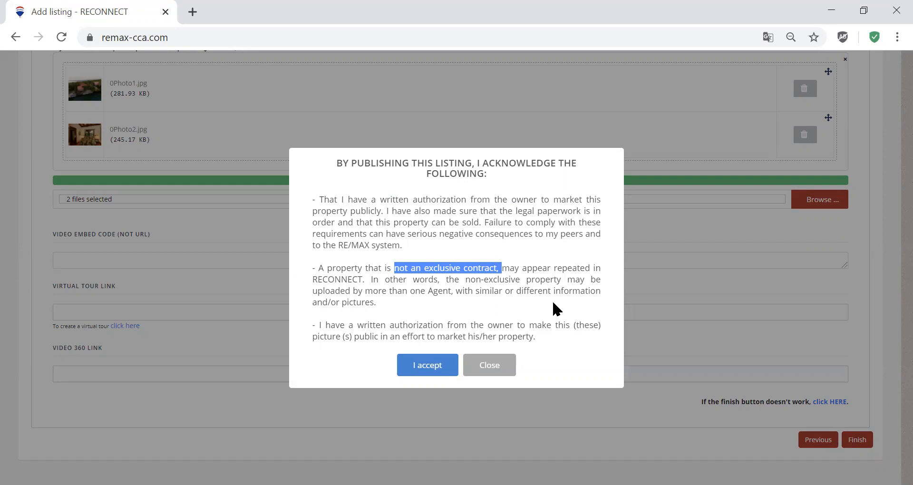
click(415, 306)
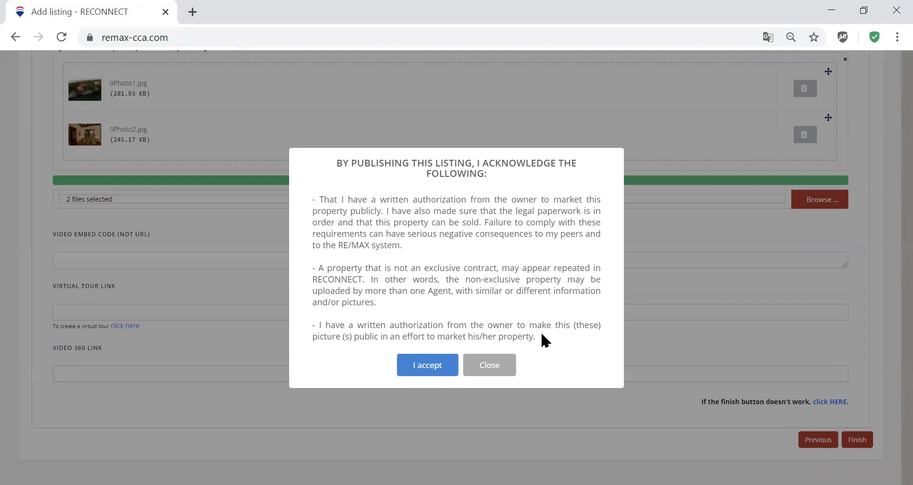
click(427, 365)
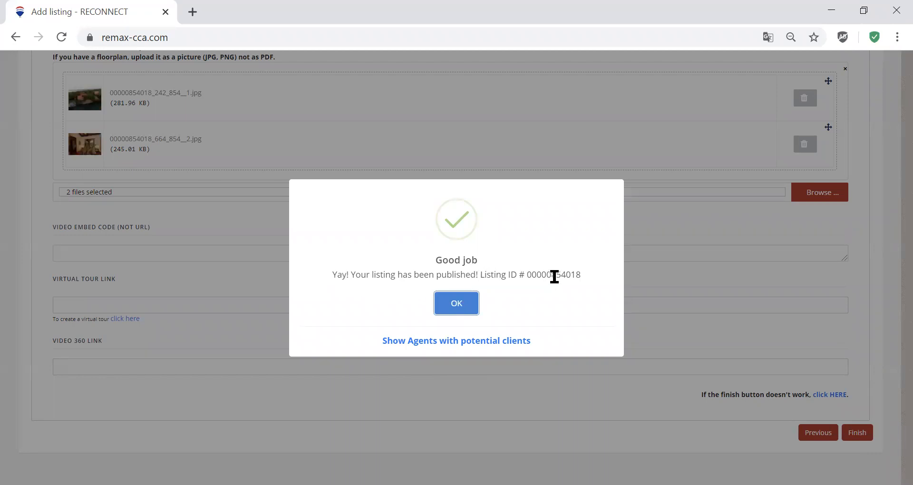
Check the published listing's ID in the confirmation message, then show the agents with potential clients
double_click(553, 275)
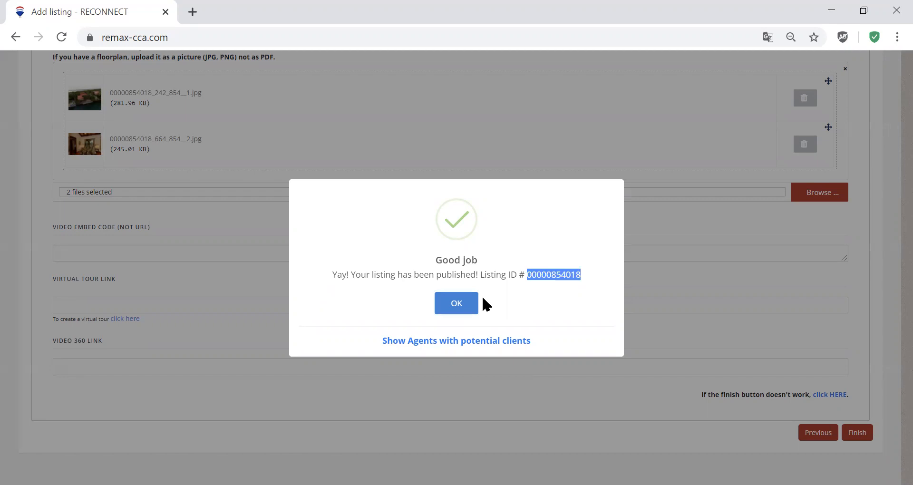
drag(369, 344, 538, 351)
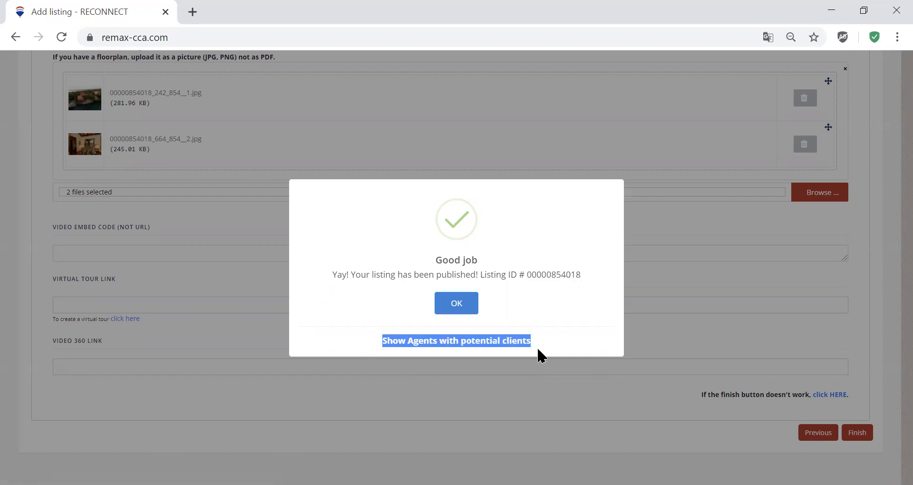
click(549, 347)
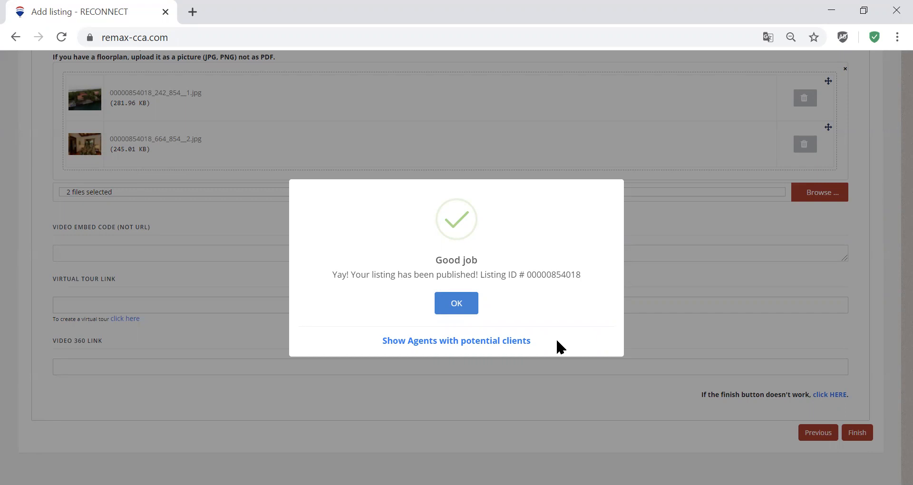
click(499, 345)
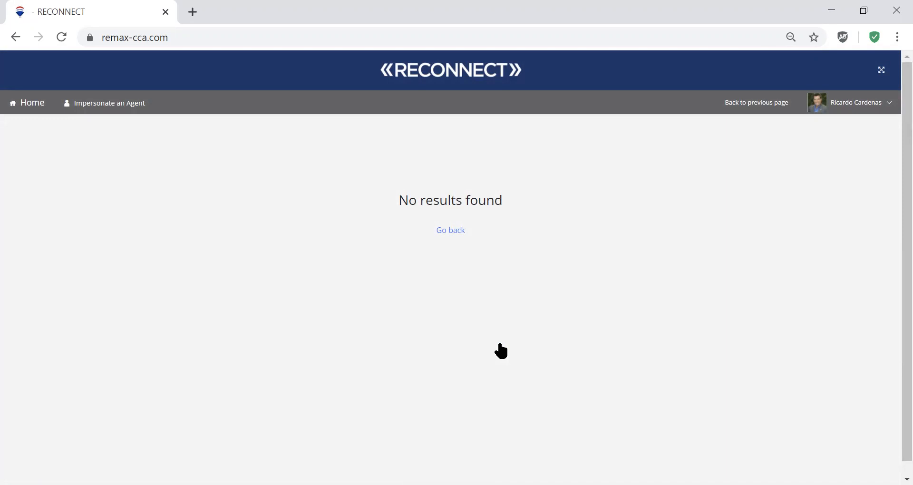
Leave the potential clients results and return to the RECONNECT home page
click(456, 235)
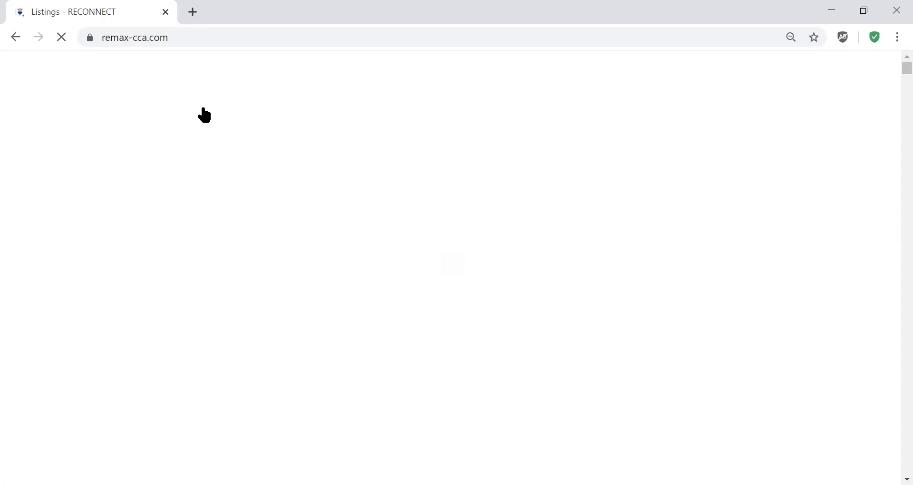
click(15, 37)
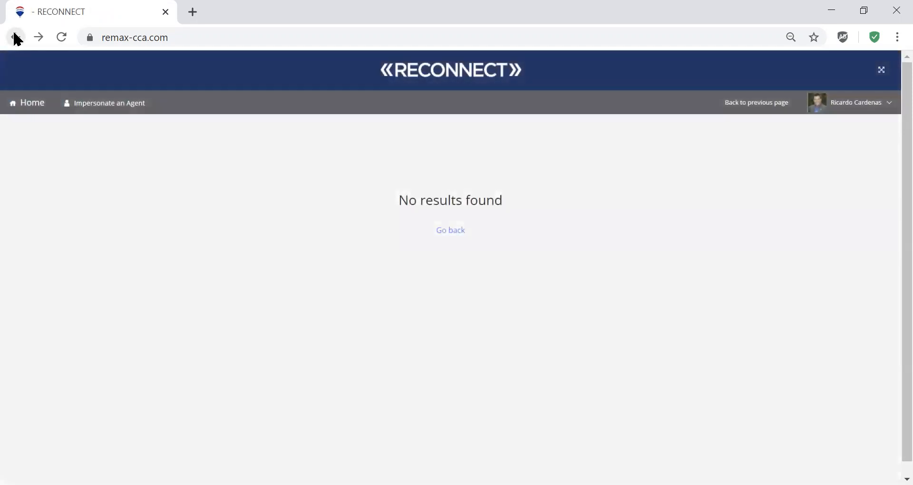
click(31, 105)
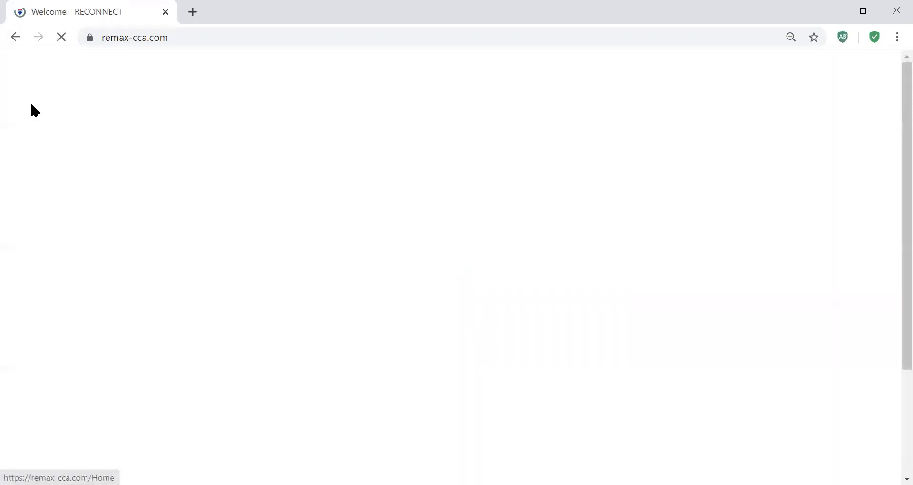